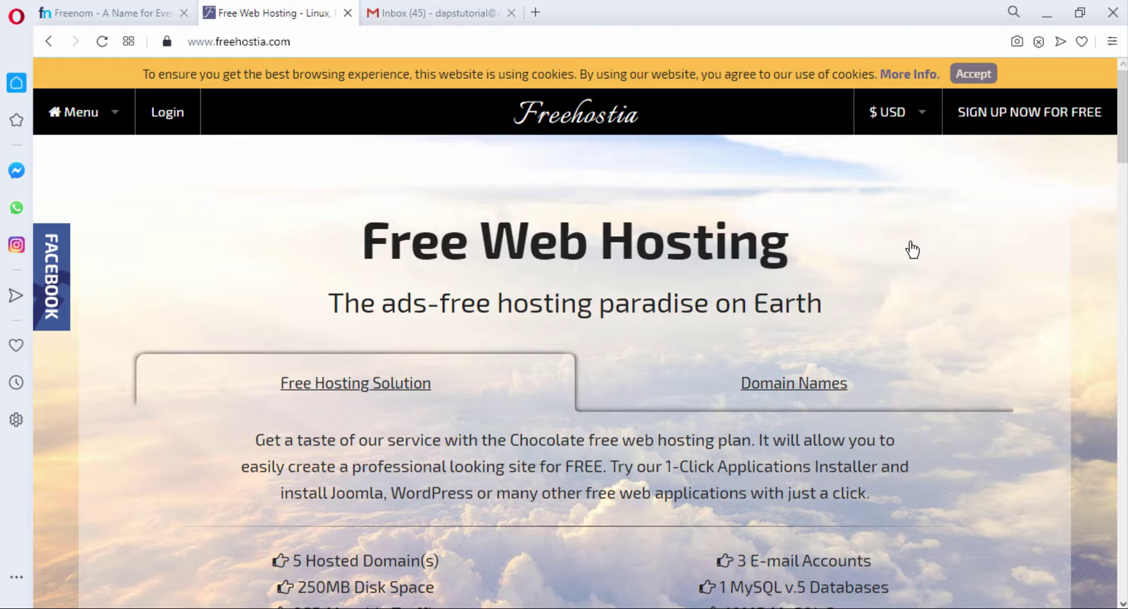
Scroll down the Freehostia homepage to the free Chocolate plan and start its sign-up
{"action": "scroll", "coordinate": [911, 244], "scroll_direction": "down", "scroll_amount": 3}
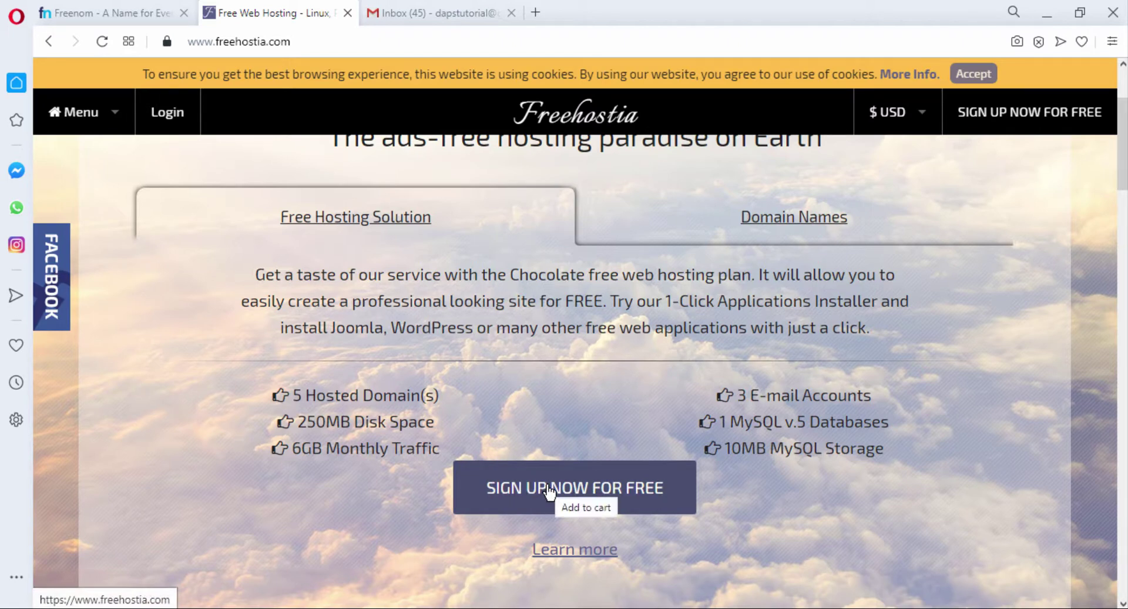
{"action": "left_click", "coordinate": [581, 471]}
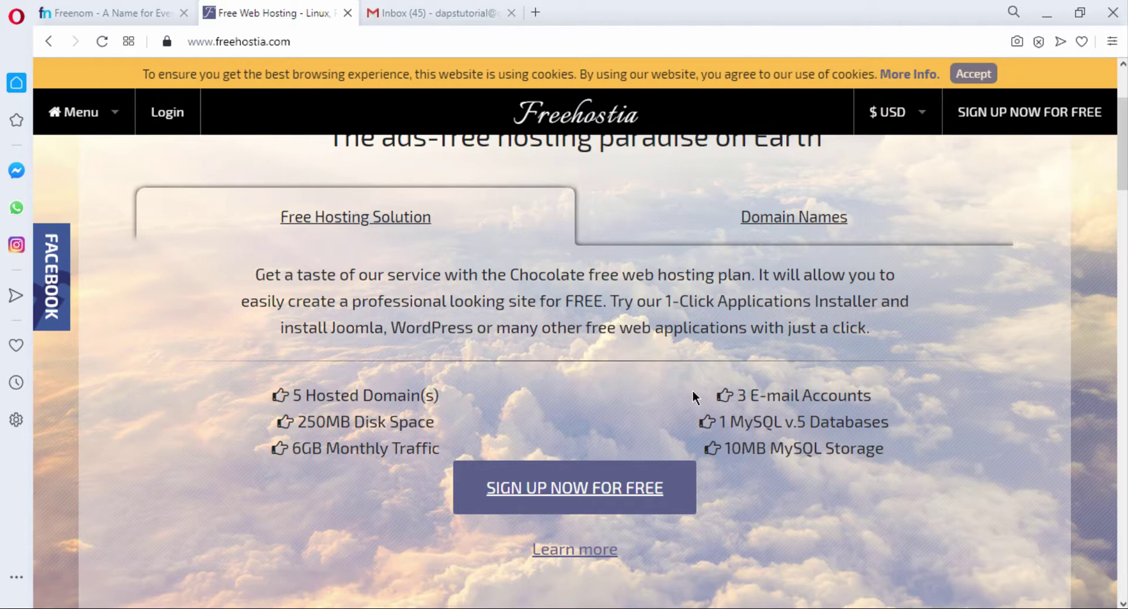
{"action": "left_click", "coordinate": [595, 493]}
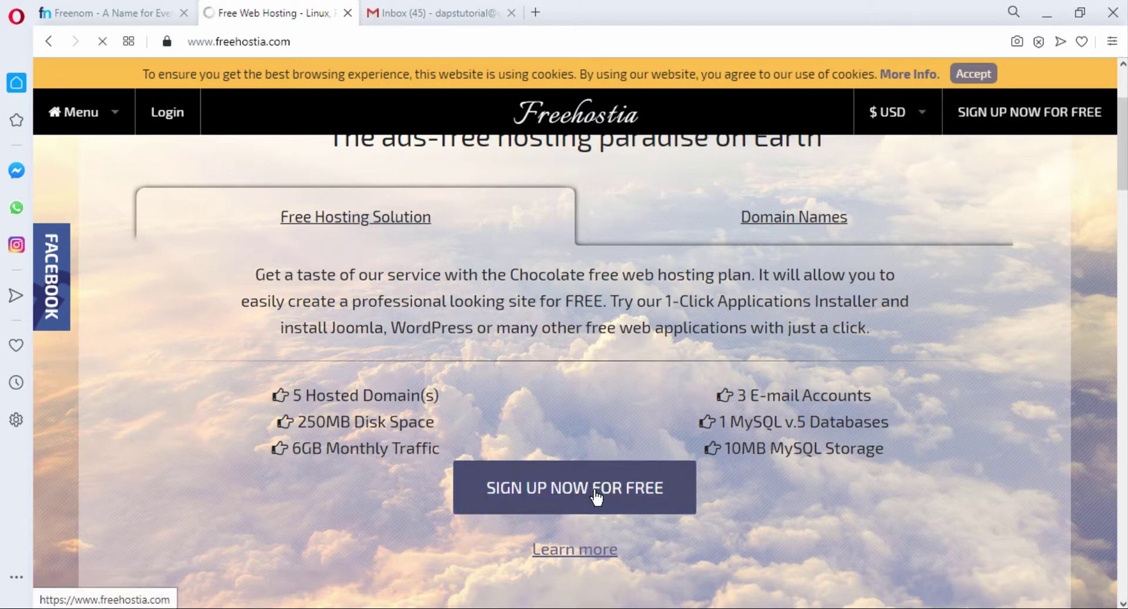
Switch the Plan dropdown to Watercircle, then back to the free Chocolate plan
{"action": "left_click", "coordinate": [254, 318]}
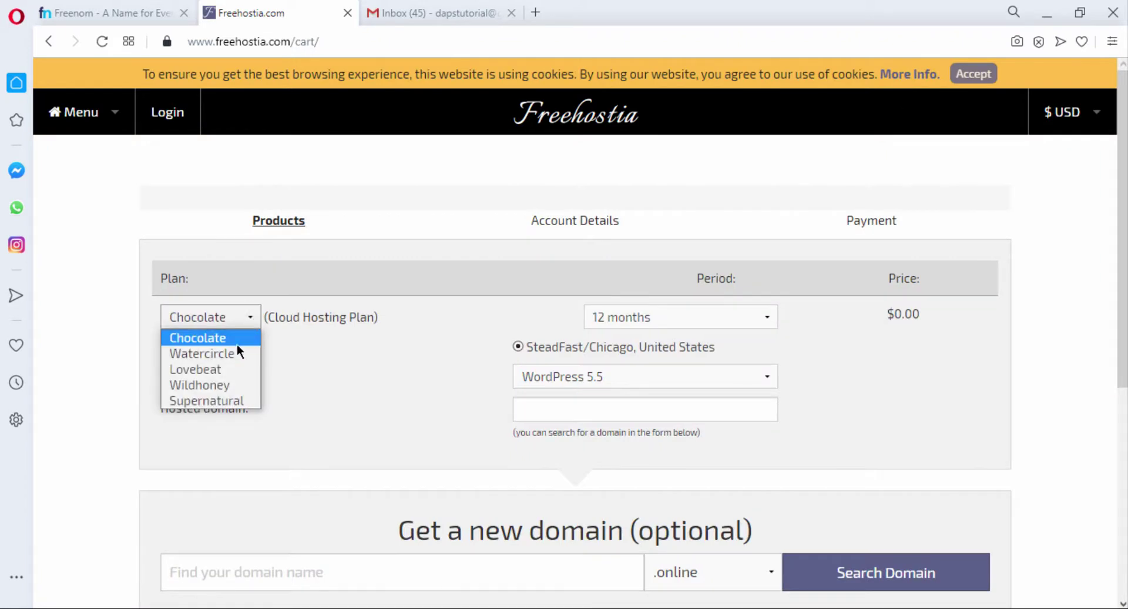
{"action": "left_click", "coordinate": [232, 353]}
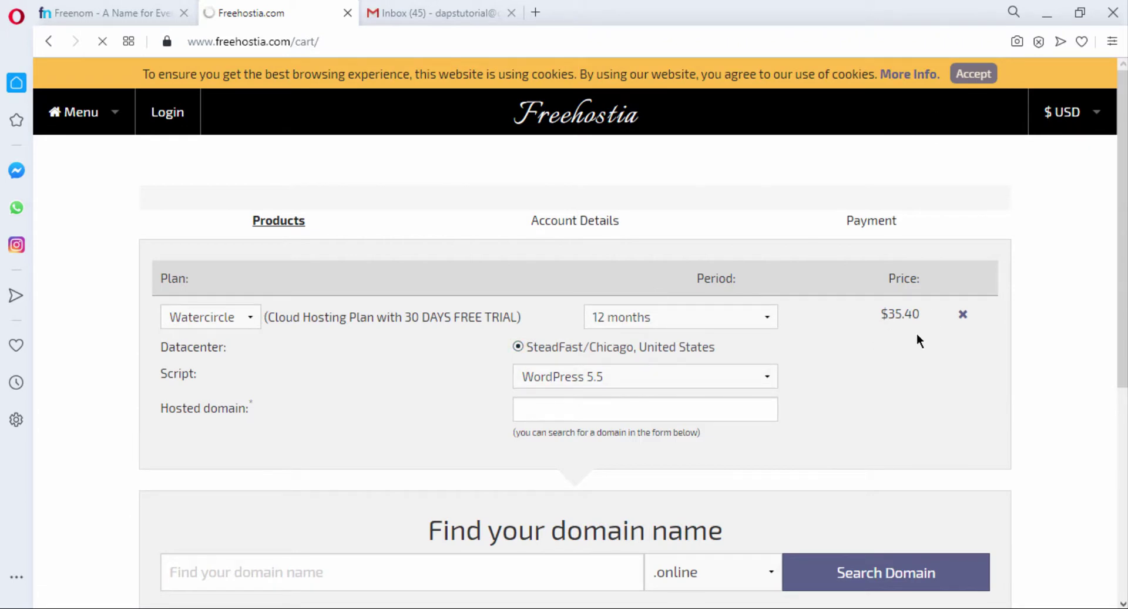
{"action": "left_click", "coordinate": [246, 316]}
{"action": "left_click", "coordinate": [215, 333]}
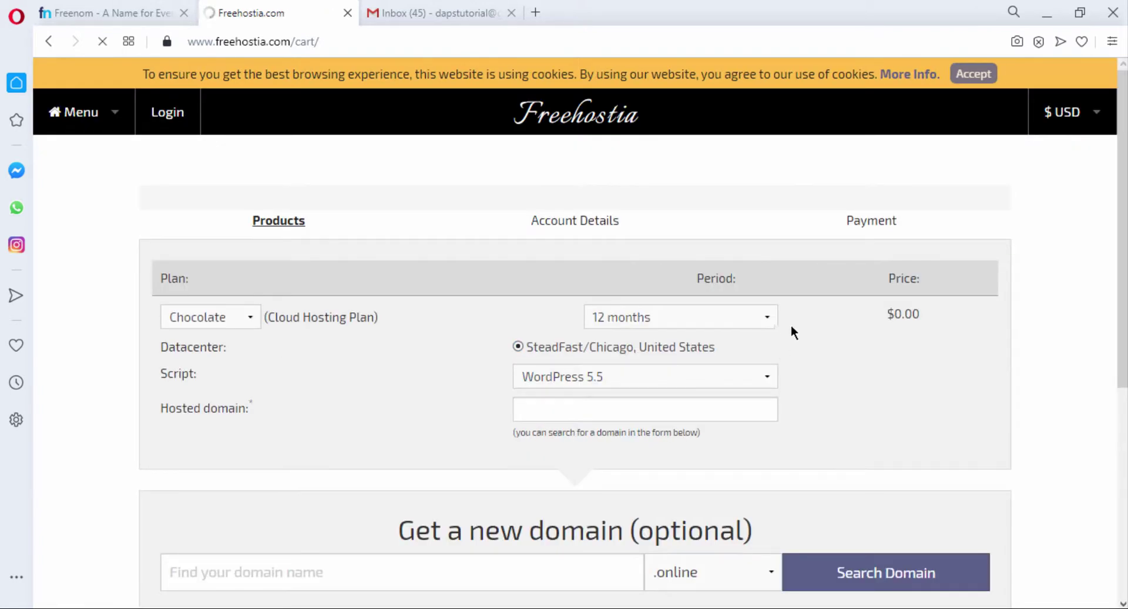
Keep the 12-month period and review the cart with WordPress 5.5 and the Chicago datacenter
{"action": "left_click", "coordinate": [763, 316]}
{"action": "left_click", "coordinate": [762, 317]}
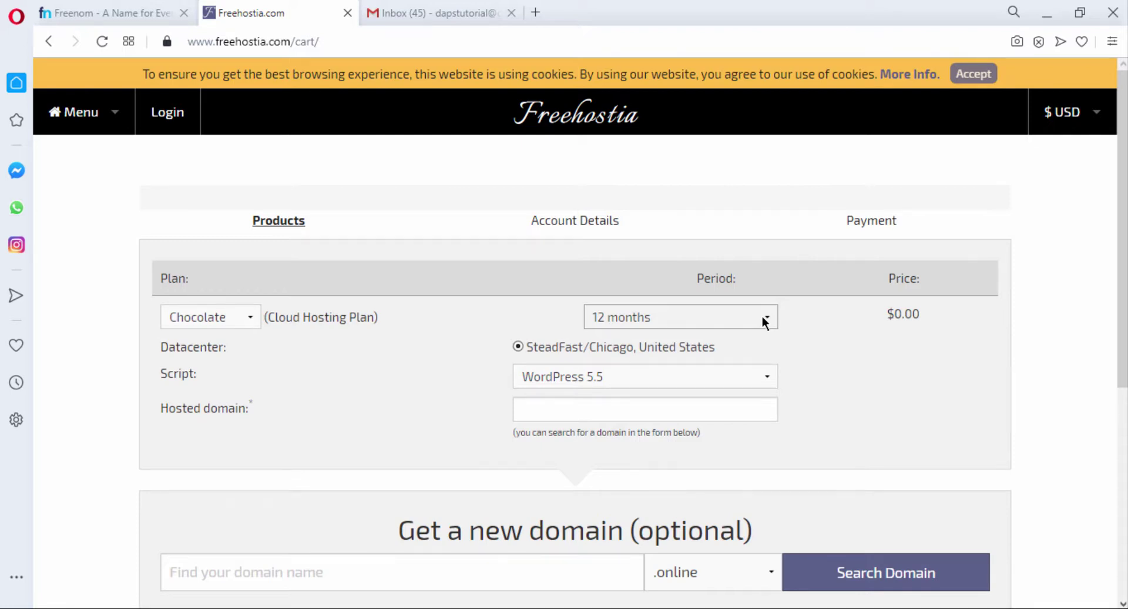
{"action": "scroll", "coordinate": [745, 298], "scroll_direction": "down", "scroll_amount": 2}
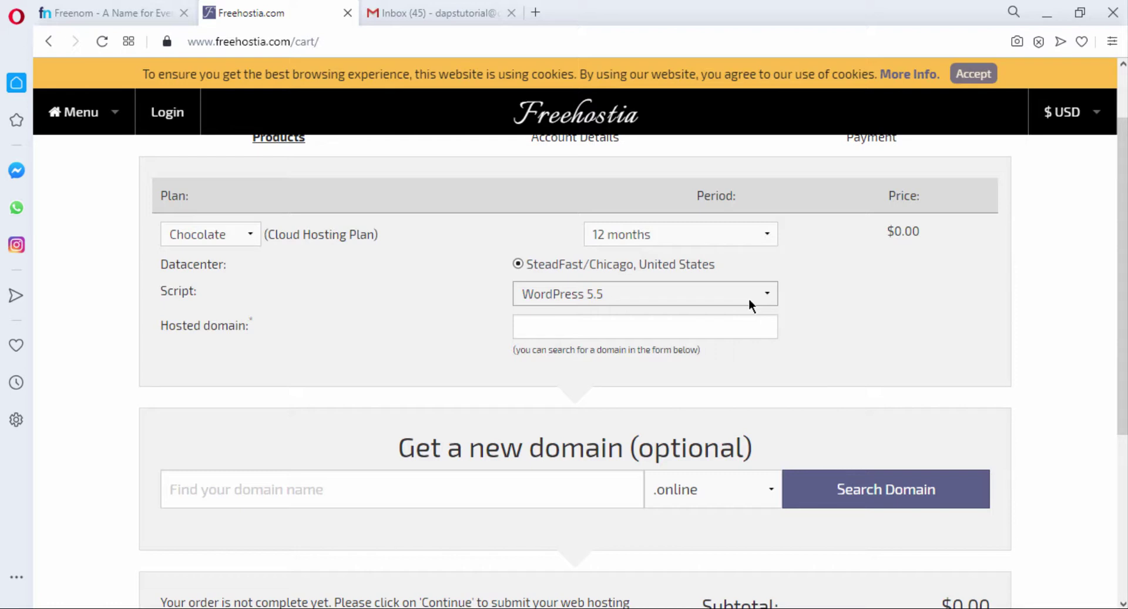
{"action": "scroll", "coordinate": [779, 306], "scroll_direction": "down", "scroll_amount": 5}
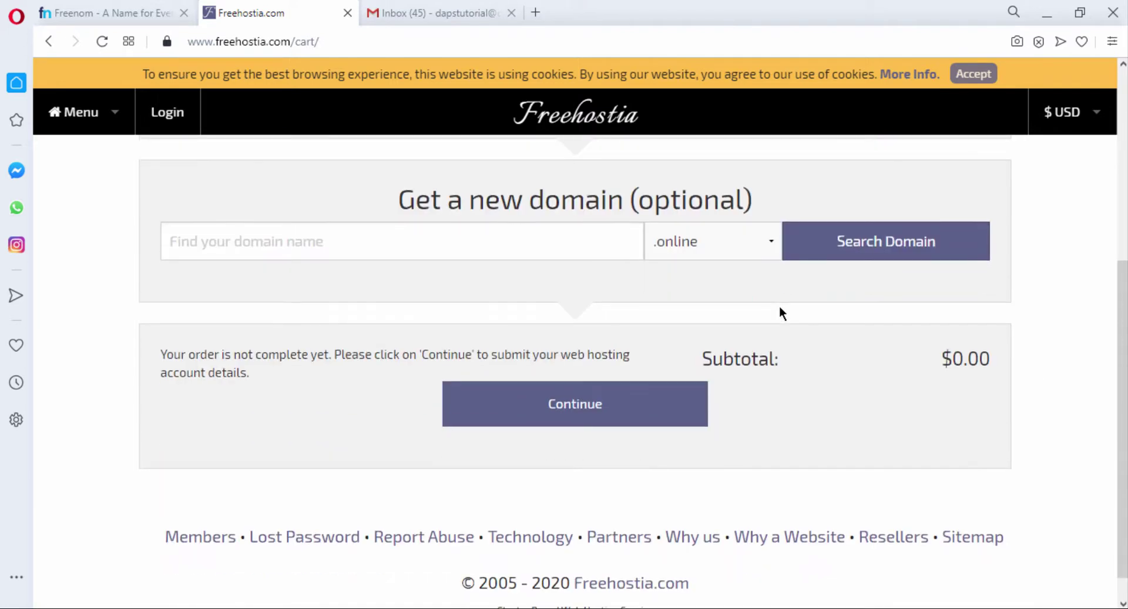
{"action": "scroll", "coordinate": [780, 306], "scroll_direction": "up", "scroll_amount": 5}
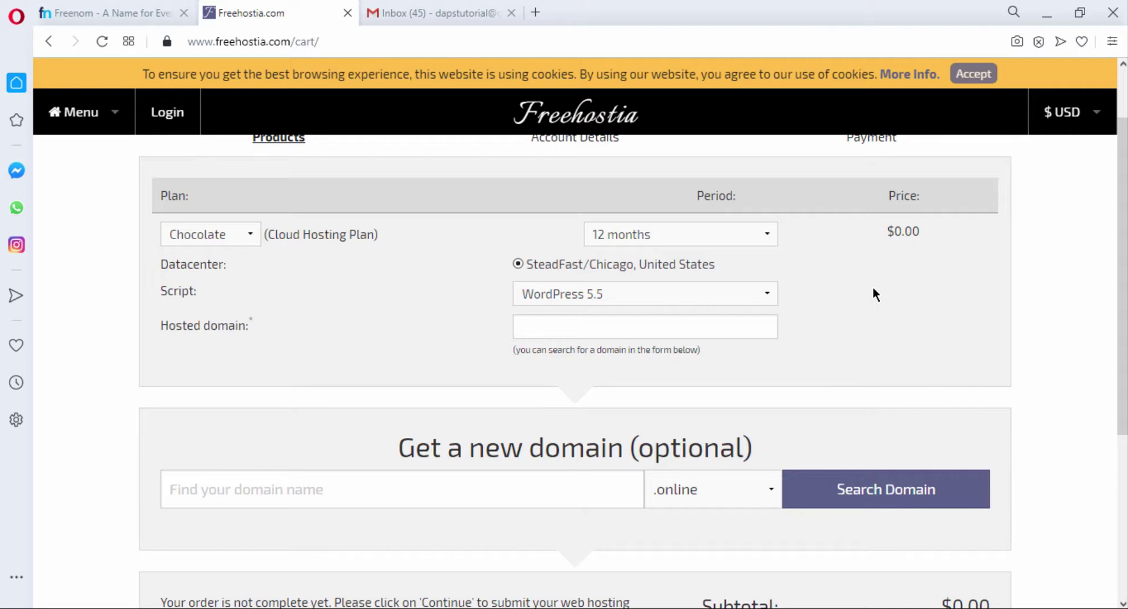
{"action": "scroll", "coordinate": [874, 292], "scroll_direction": "down", "scroll_amount": 4}
{"action": "scroll", "coordinate": [874, 292], "scroll_direction": "up", "scroll_amount": 4}
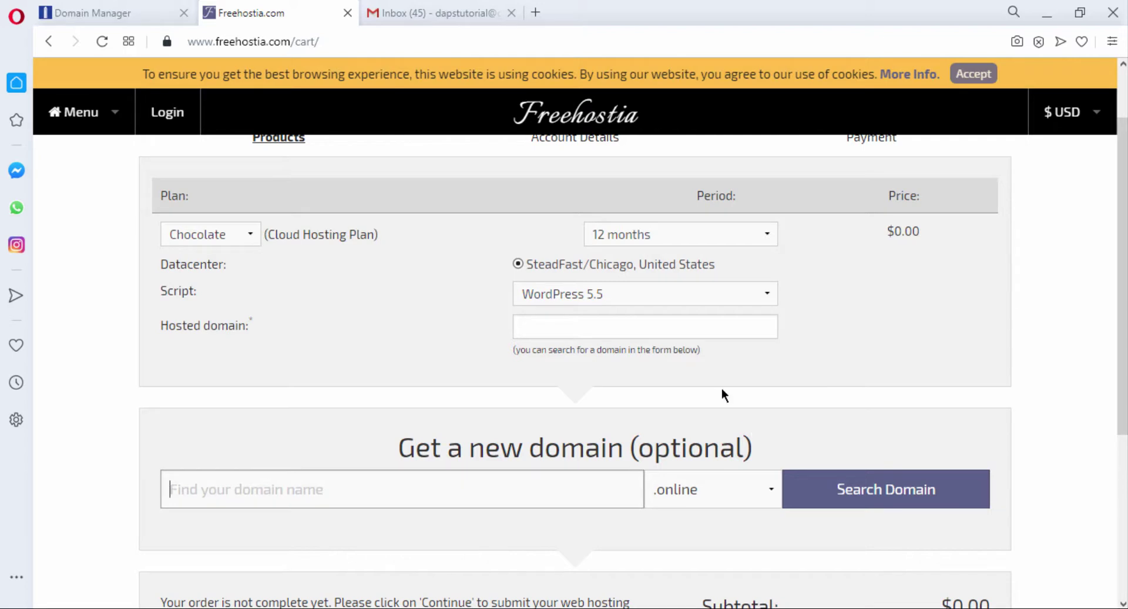
Copy the domain name convergefl.com from the NameSilo domain list
{"action": "left_click", "coordinate": [97, 12]}
{"action": "double_click", "coordinate": [248, 385]}
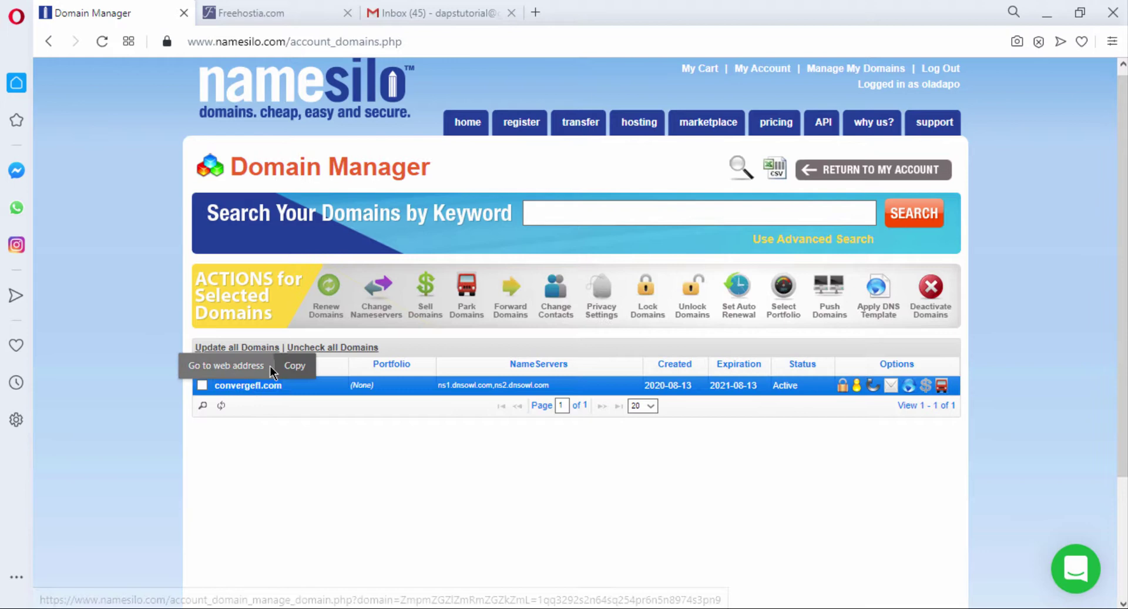
{"action": "left_click", "coordinate": [285, 365]}
{"action": "left_click", "coordinate": [250, 12]}
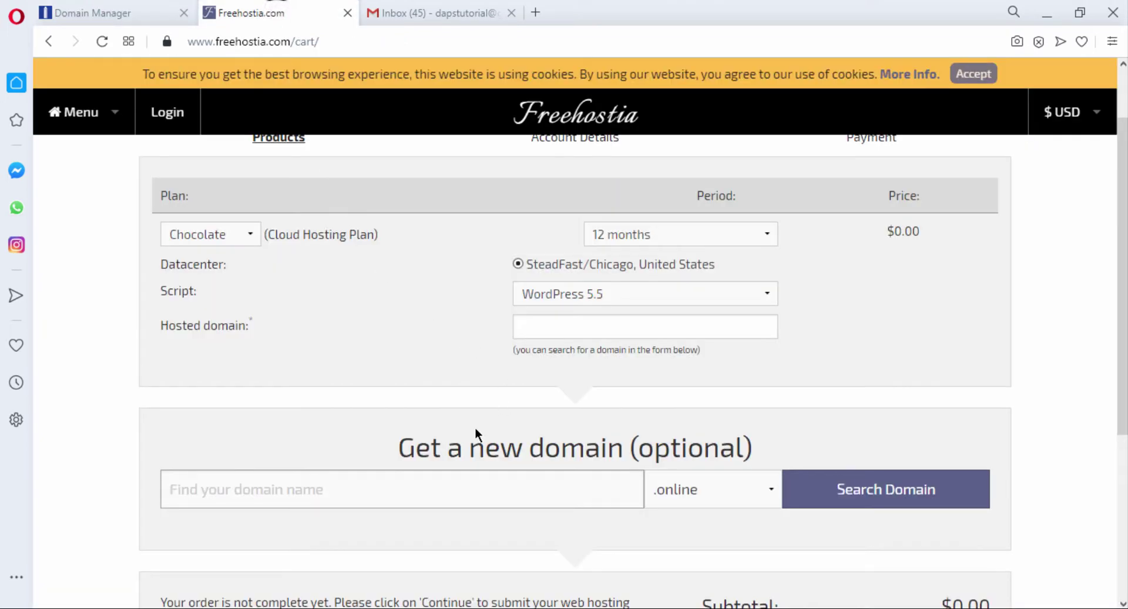
Paste convergefl.com as the hosted domain and continue to Account Details
{"action": "left_click", "coordinate": [559, 327]}
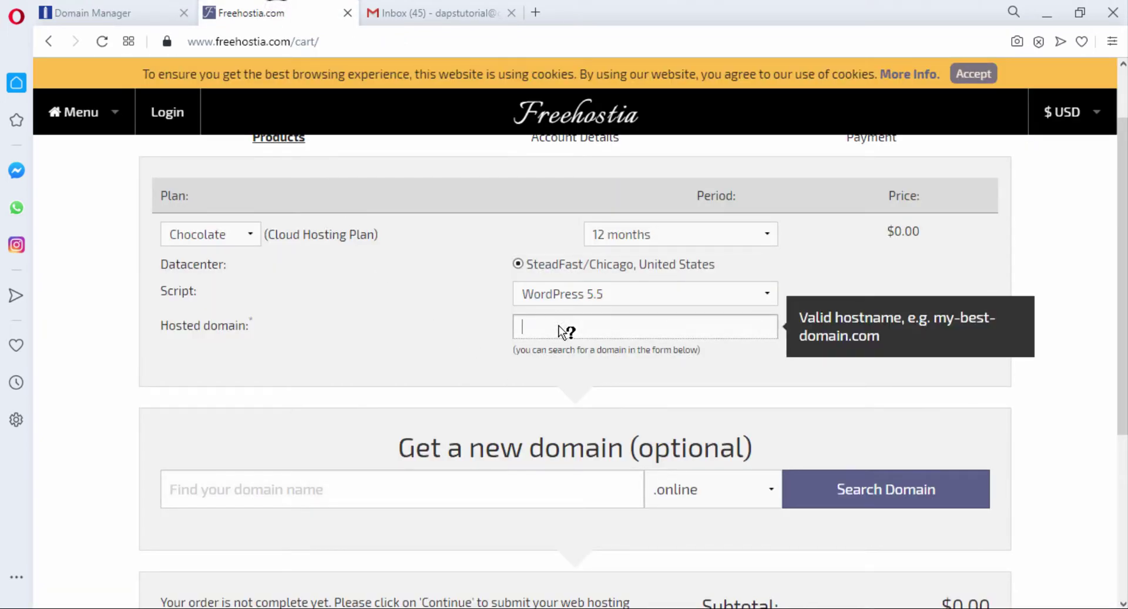
{"action": "key", "text": "ctrl+v"}
{"action": "left_click", "coordinate": [771, 368]}
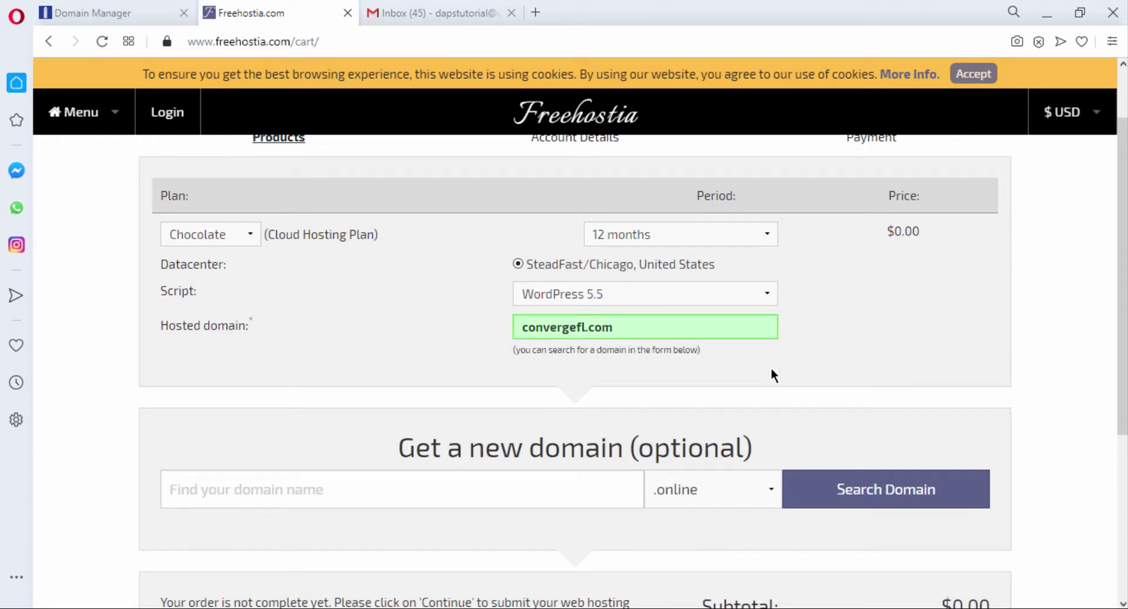
{"action": "scroll", "coordinate": [771, 371], "scroll_direction": "down", "scroll_amount": 4}
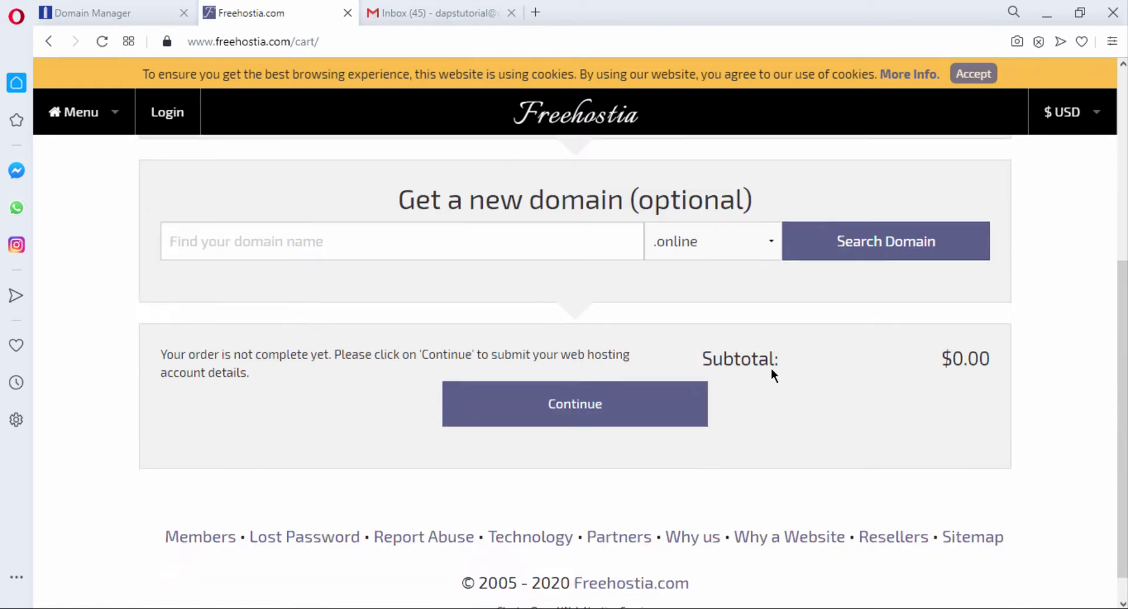
{"action": "left_click", "coordinate": [553, 410]}
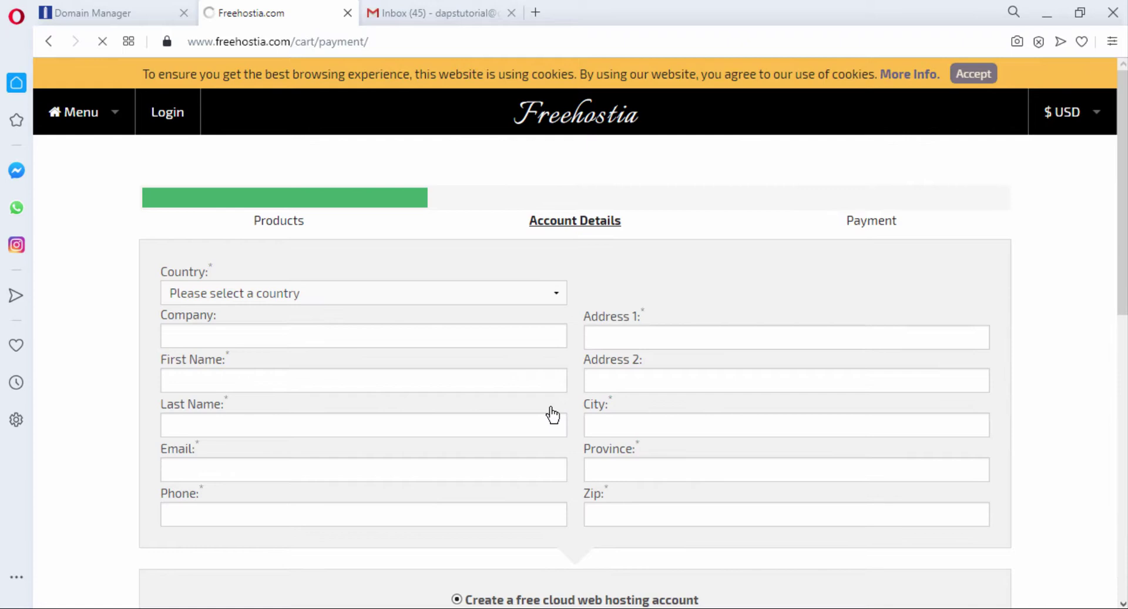
Review the completed Account Details form with terms and captcha checked, and submit it
{"action": "scroll", "coordinate": [553, 415], "scroll_direction": "down", "scroll_amount": 4}
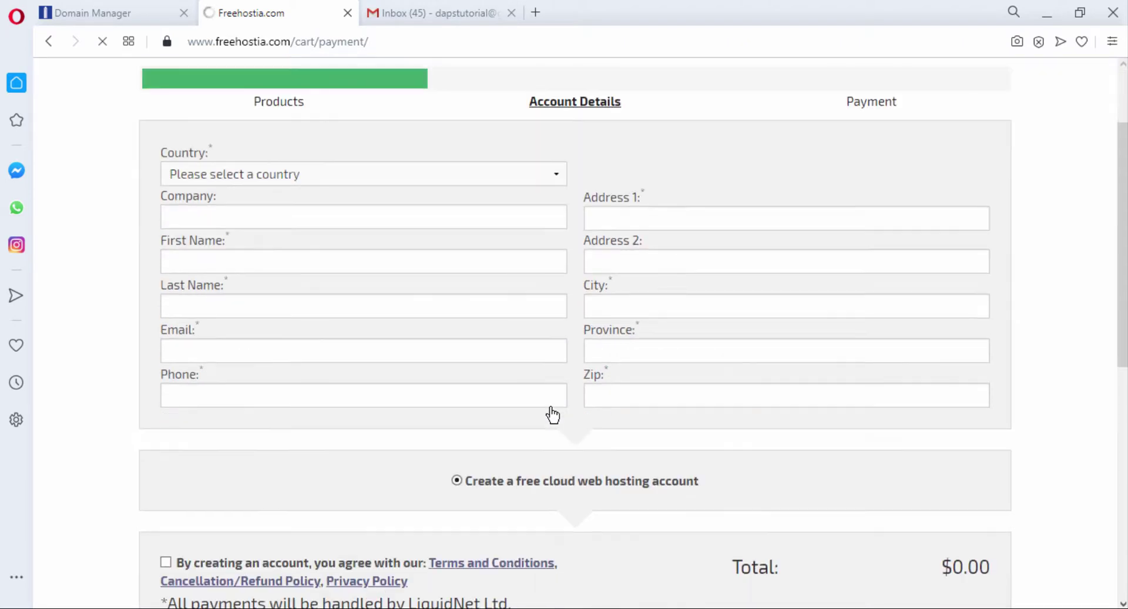
{"action": "scroll", "coordinate": [552, 415], "scroll_direction": "up", "scroll_amount": 4}
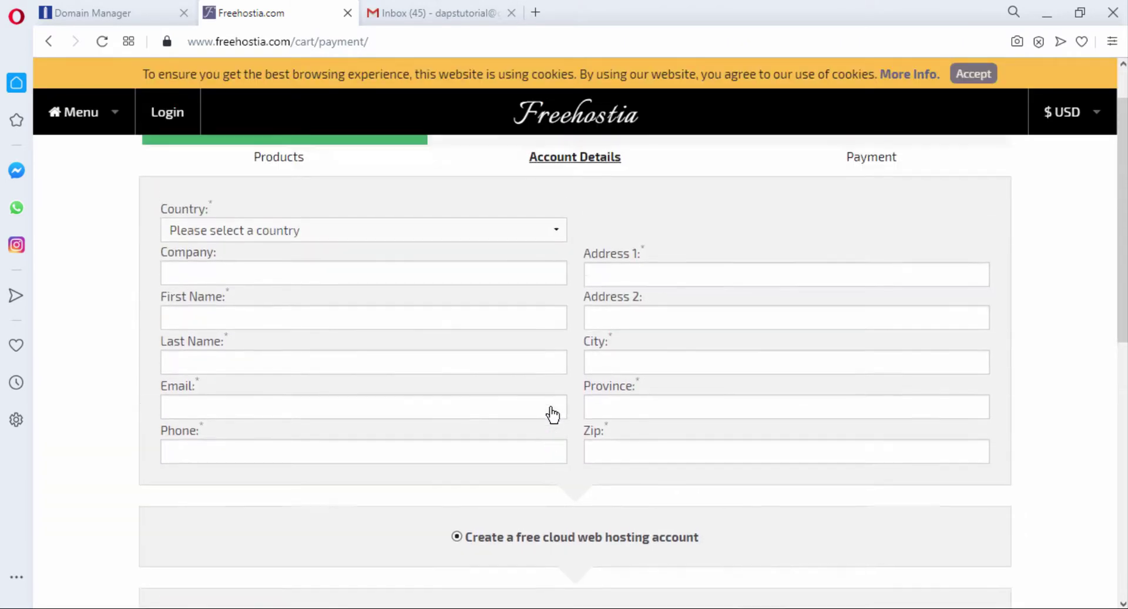
{"action": "scroll", "coordinate": [562, 292], "scroll_direction": "down", "scroll_amount": 7}
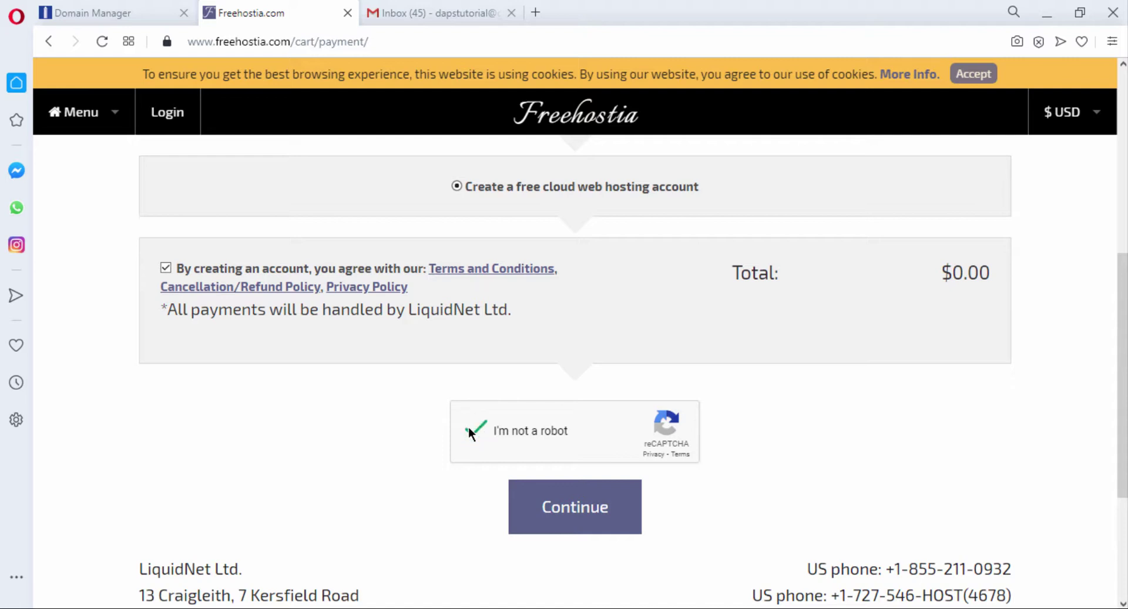
{"action": "left_click", "coordinate": [564, 504]}
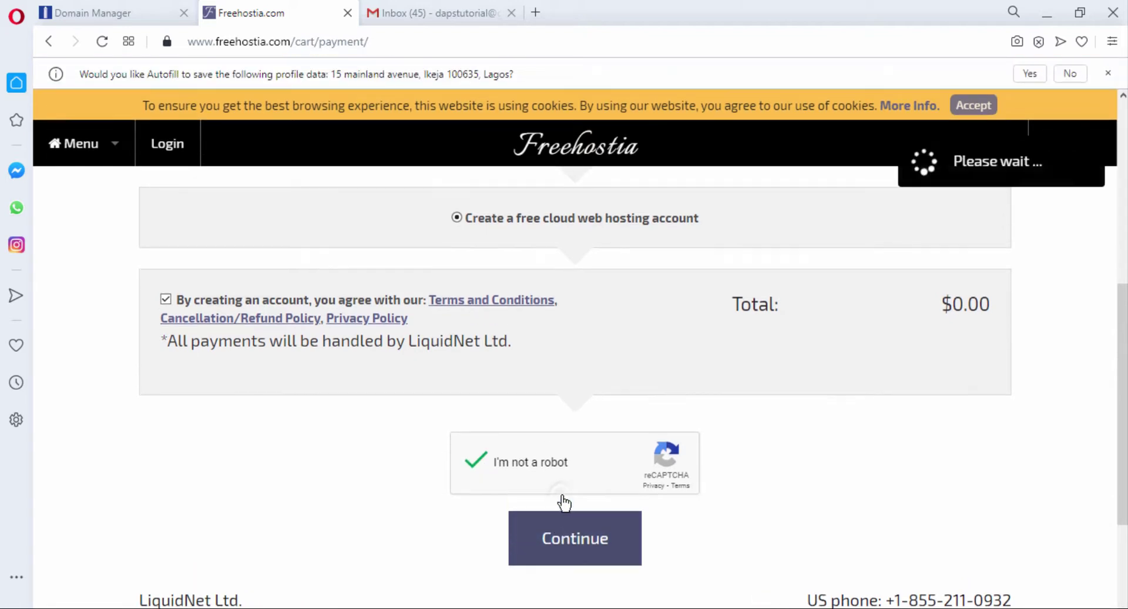
Enter a strong password in the Password field and save it with SET PASSWORD
{"action": "left_click", "coordinate": [346, 288]}
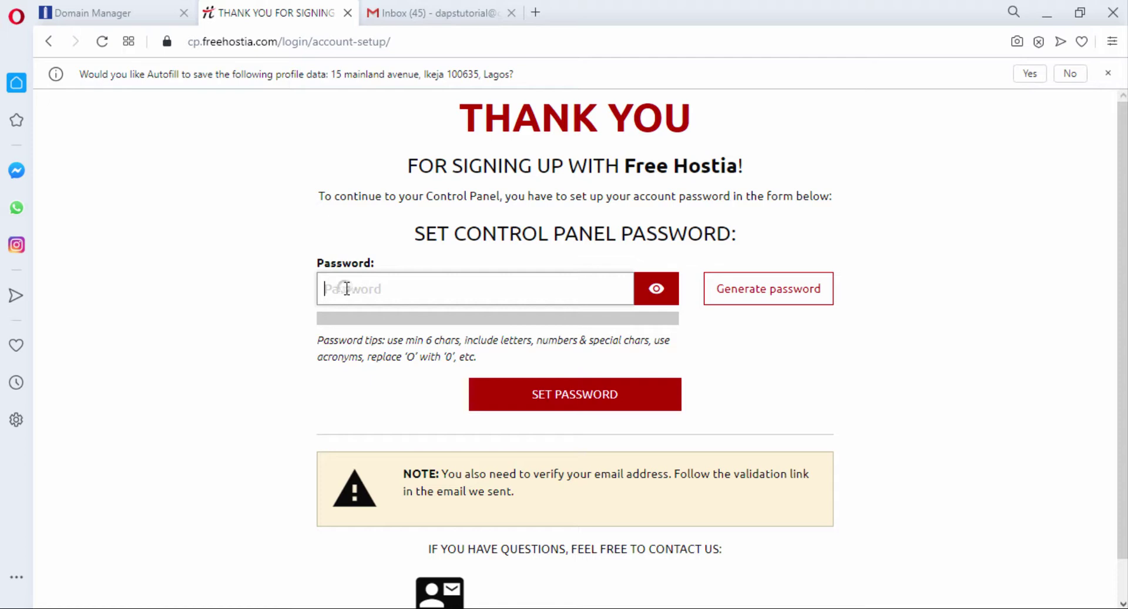
{"action": "type", "text": "•"}
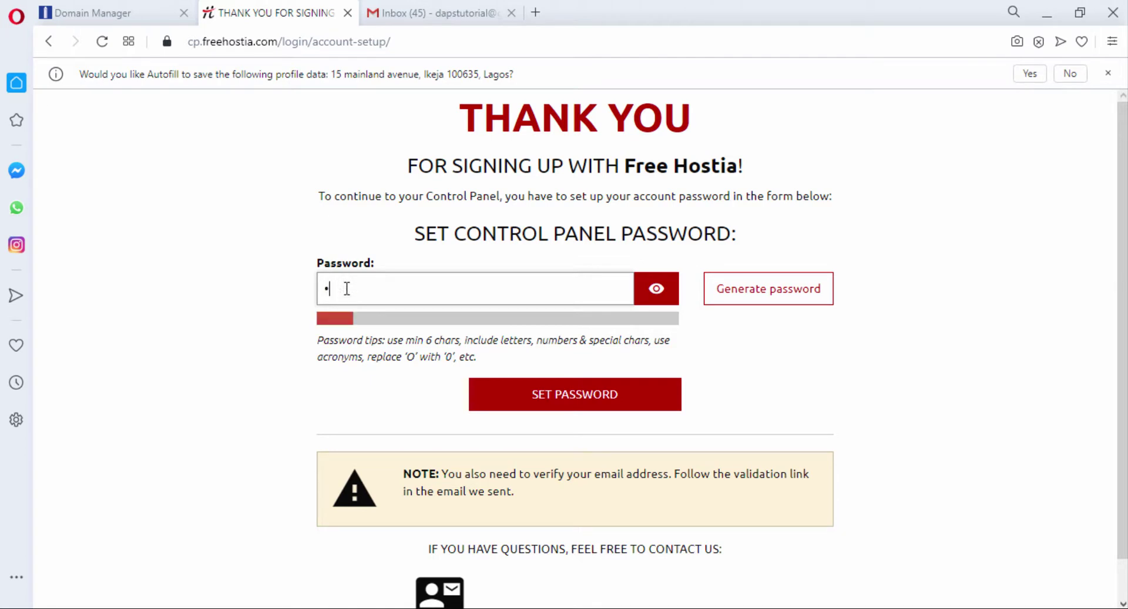
{"action": "type", "text": "•••••••••••••••"}
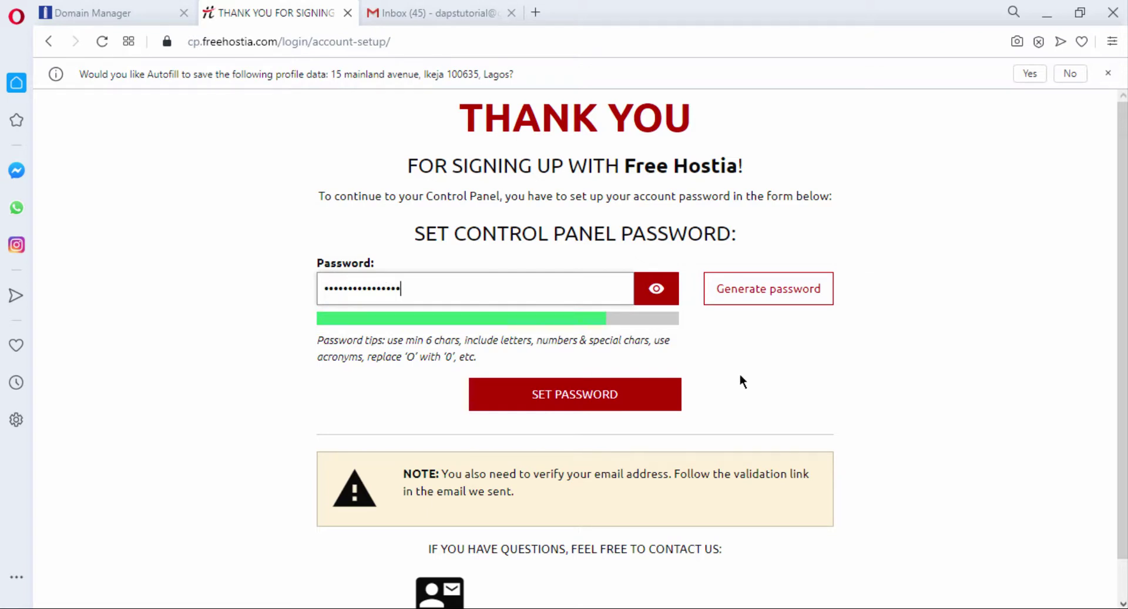
{"action": "left_click", "coordinate": [620, 405]}
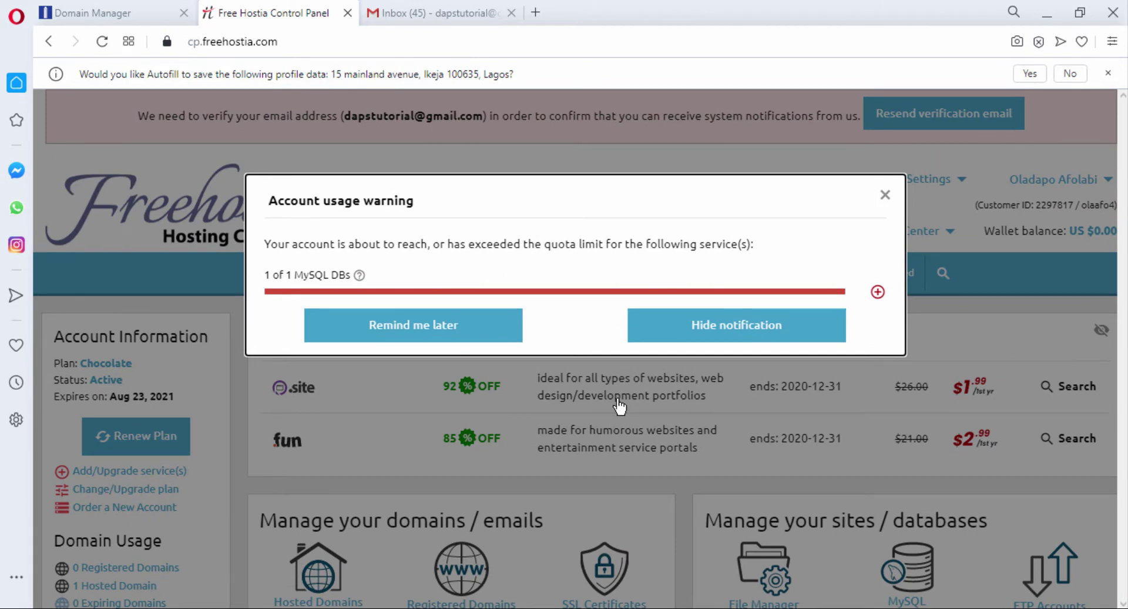
Close the Account usage warning dialog to reveal the control panel dashboard
{"action": "left_click", "coordinate": [885, 198]}
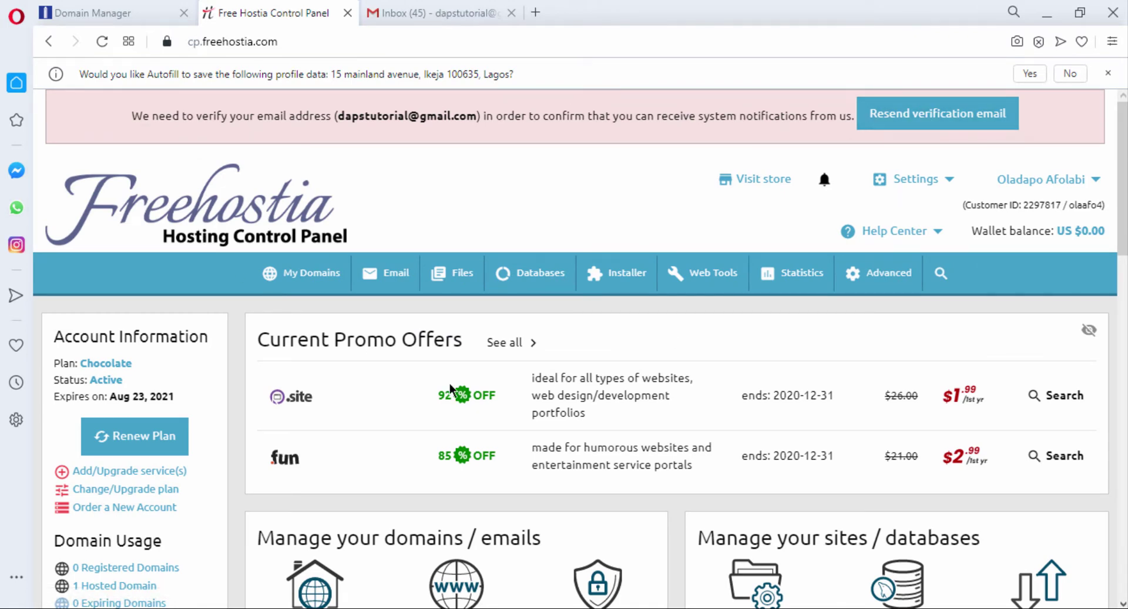
In Gmail, refresh the inbox and open the 'Welcome to Free Hostia' email
{"action": "left_click", "coordinate": [421, 13]}
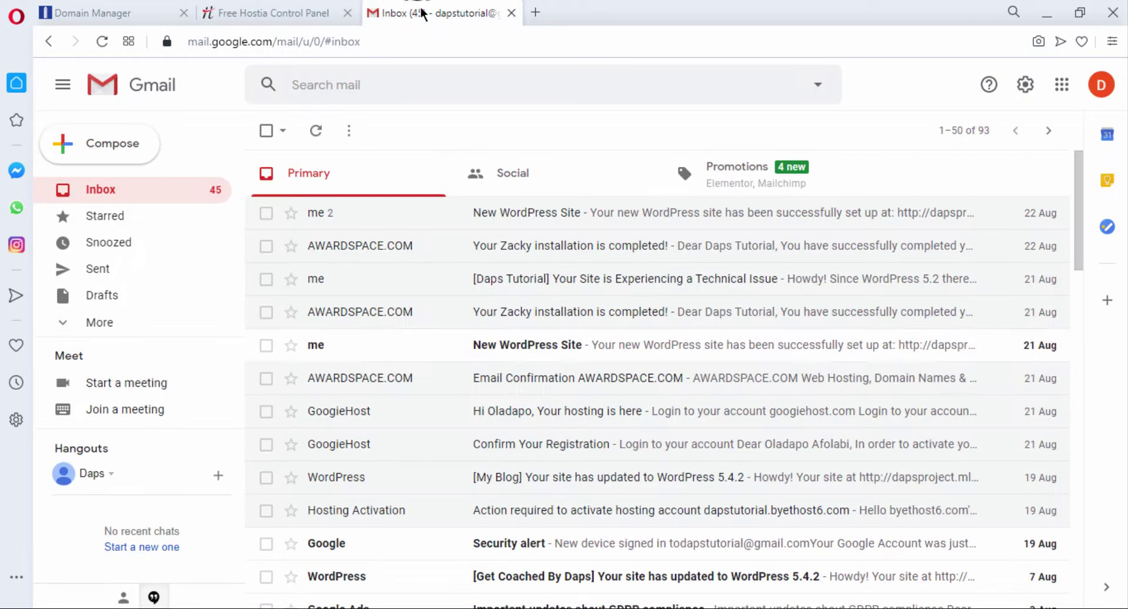
{"action": "left_click", "coordinate": [317, 131]}
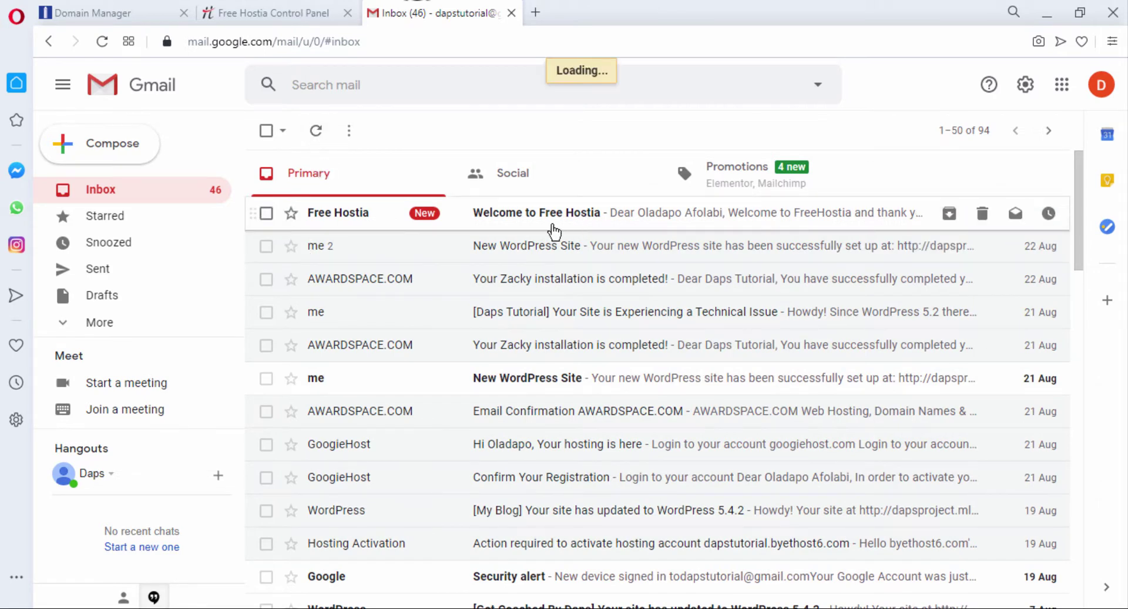
{"action": "left_click", "coordinate": [554, 231]}
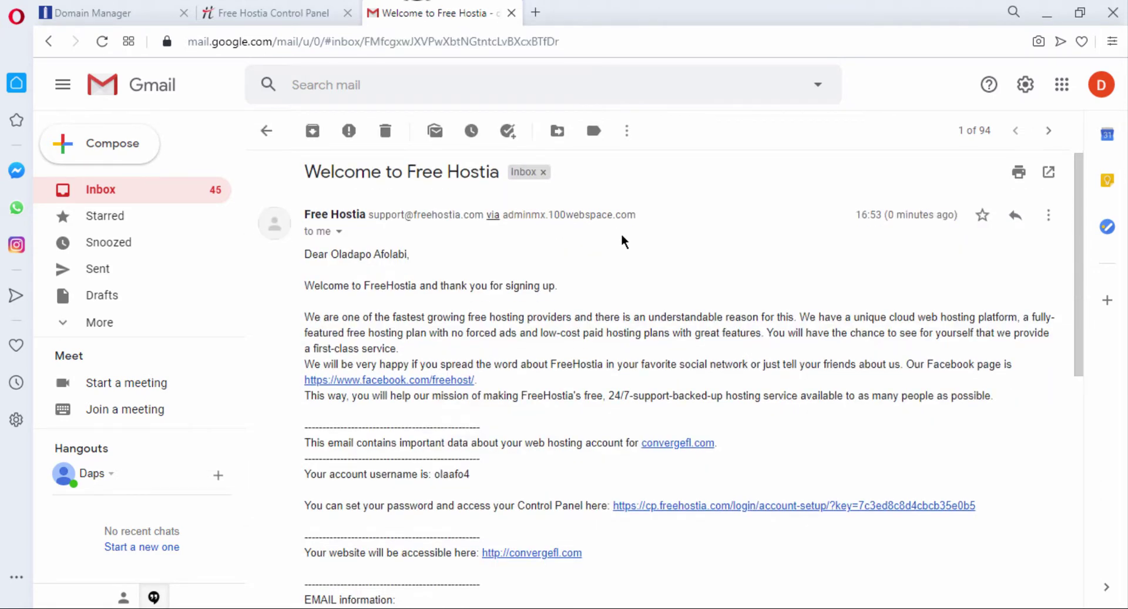
Read through the welcome email's account details, then return to the Control Panel tab
{"action": "scroll", "coordinate": [622, 234], "scroll_direction": "down", "scroll_amount": 3}
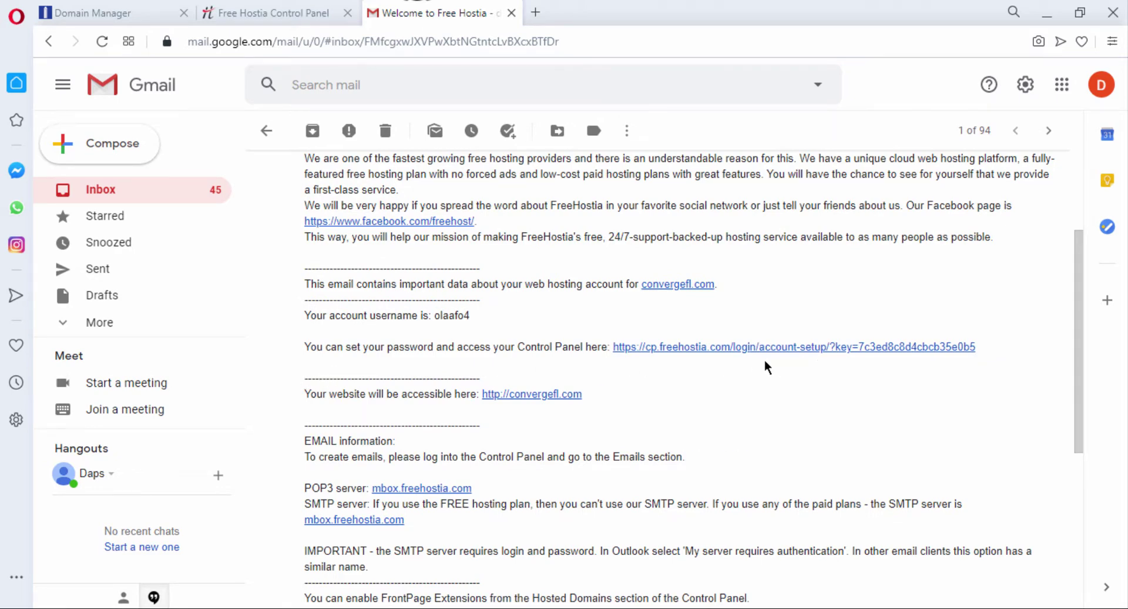
{"action": "scroll", "coordinate": [764, 367], "scroll_direction": "up", "scroll_amount": 3}
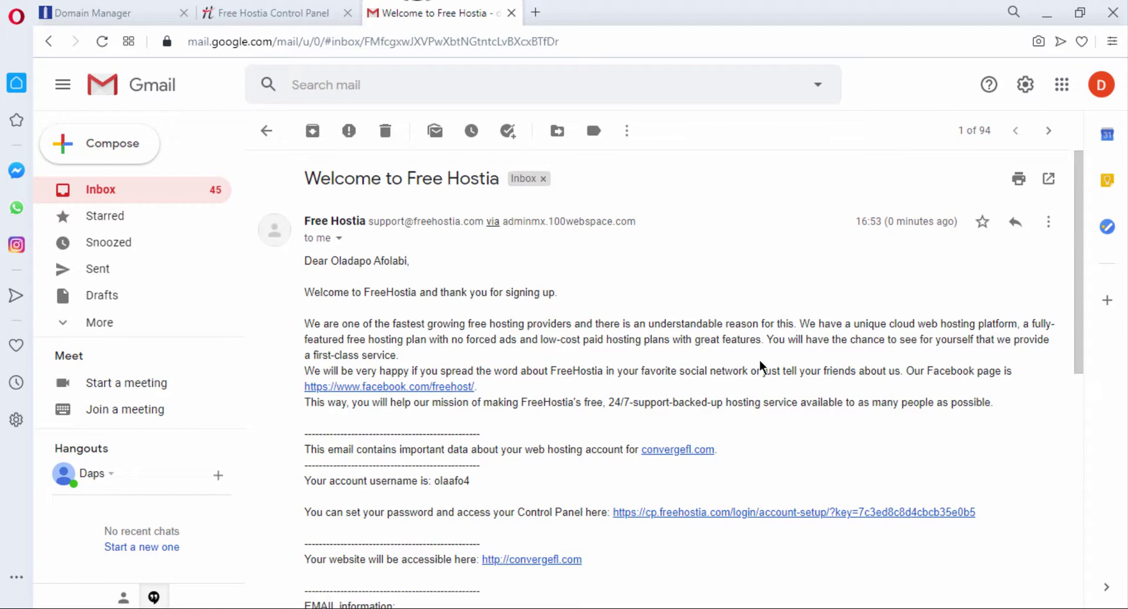
{"action": "scroll", "coordinate": [761, 364], "scroll_direction": "down", "scroll_amount": 3}
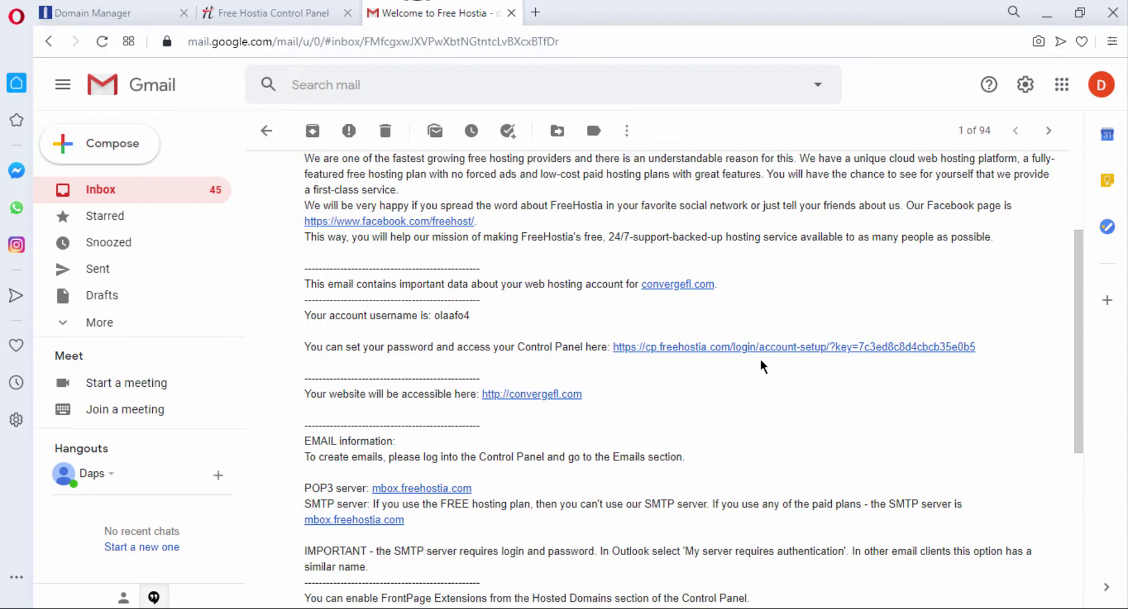
{"action": "scroll", "coordinate": [763, 366], "scroll_direction": "down", "scroll_amount": 3}
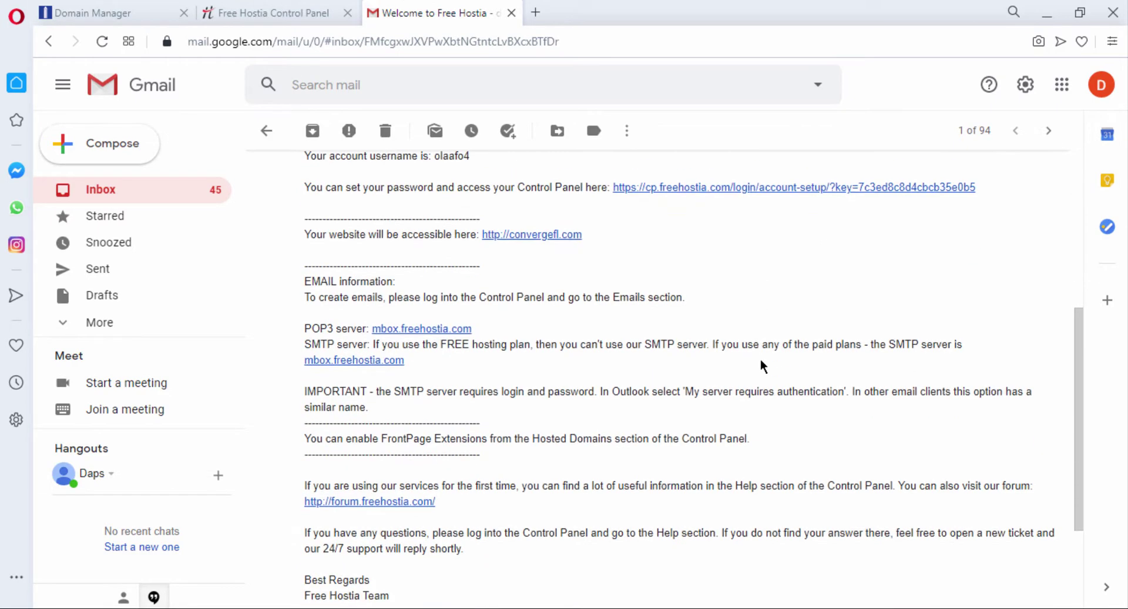
{"action": "scroll", "coordinate": [760, 366], "scroll_direction": "down", "scroll_amount": 3}
{"action": "scroll", "coordinate": [708, 369], "scroll_direction": "up", "scroll_amount": 4}
{"action": "scroll", "coordinate": [708, 370], "scroll_direction": "down", "scroll_amount": 4}
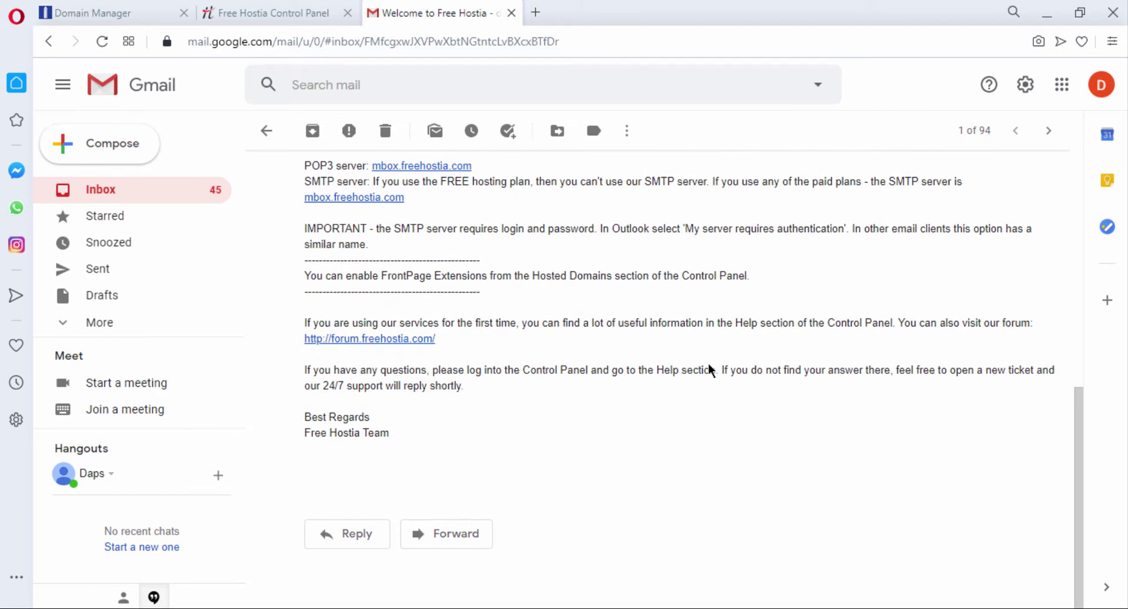
{"action": "scroll", "coordinate": [565, 413], "scroll_direction": "up", "scroll_amount": 9}
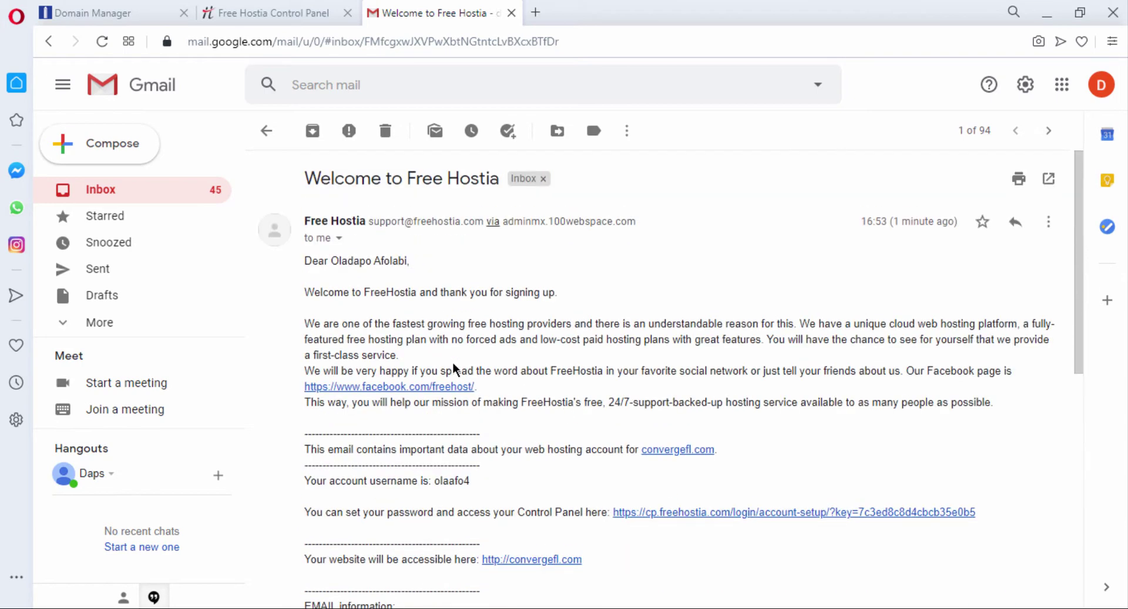
{"action": "left_click", "coordinate": [268, 13]}
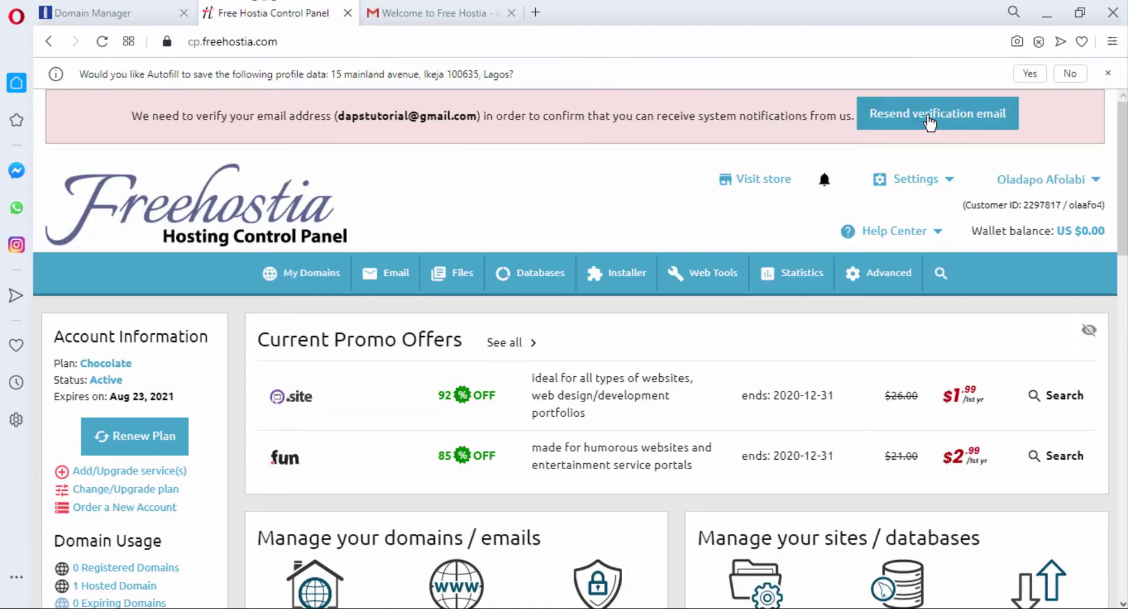
Resend the verification email and follow the link in Gmail's 'Email verification' message
{"action": "left_click", "coordinate": [930, 122]}
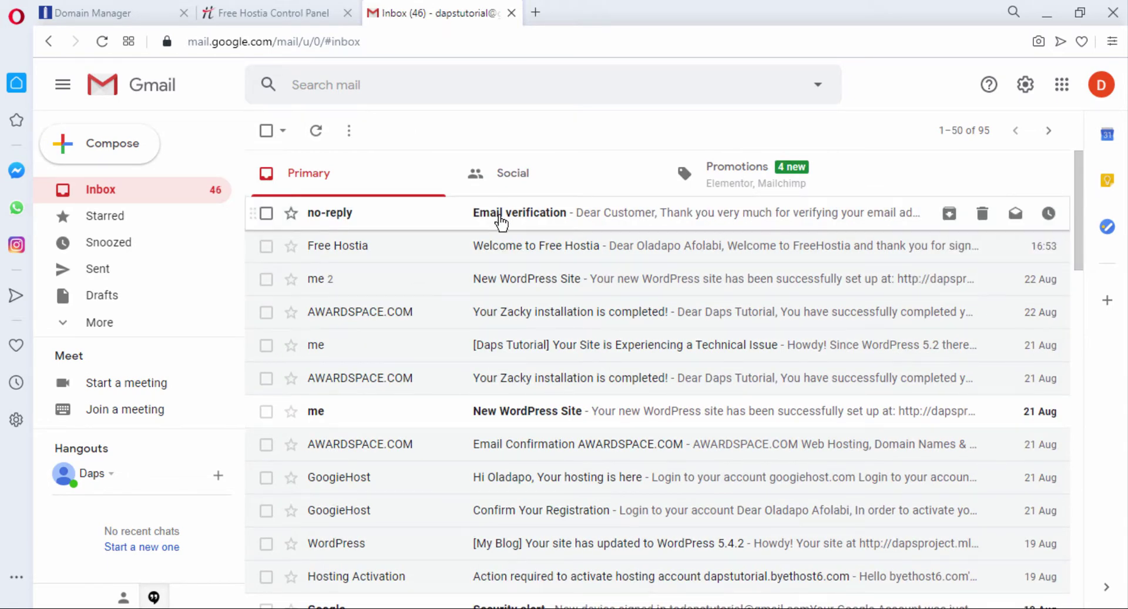
{"action": "left_click", "coordinate": [501, 216]}
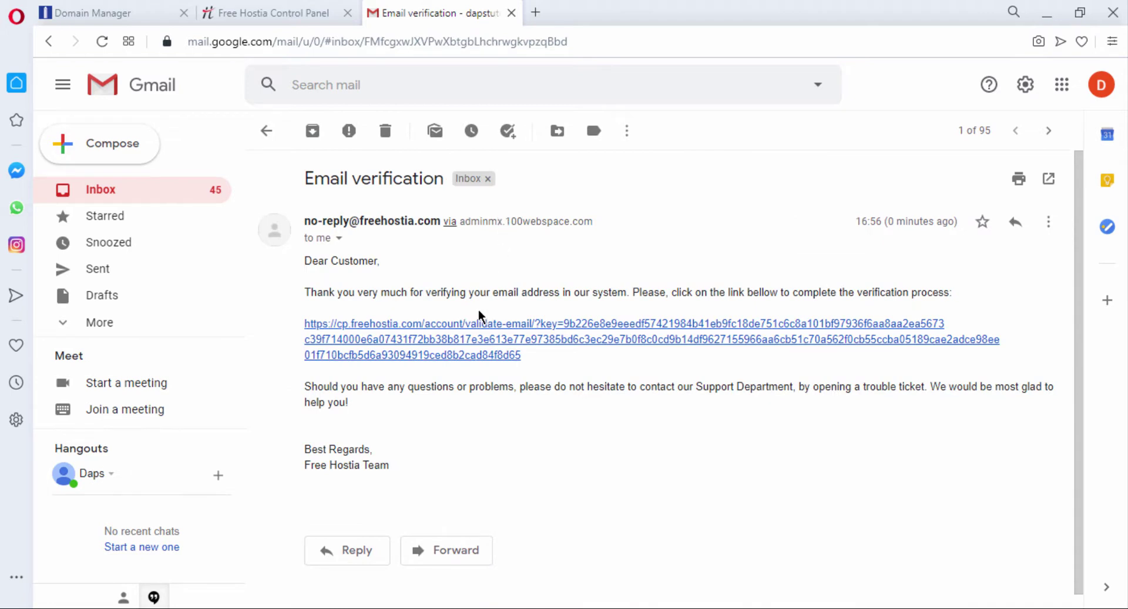
{"action": "left_click", "coordinate": [462, 340]}
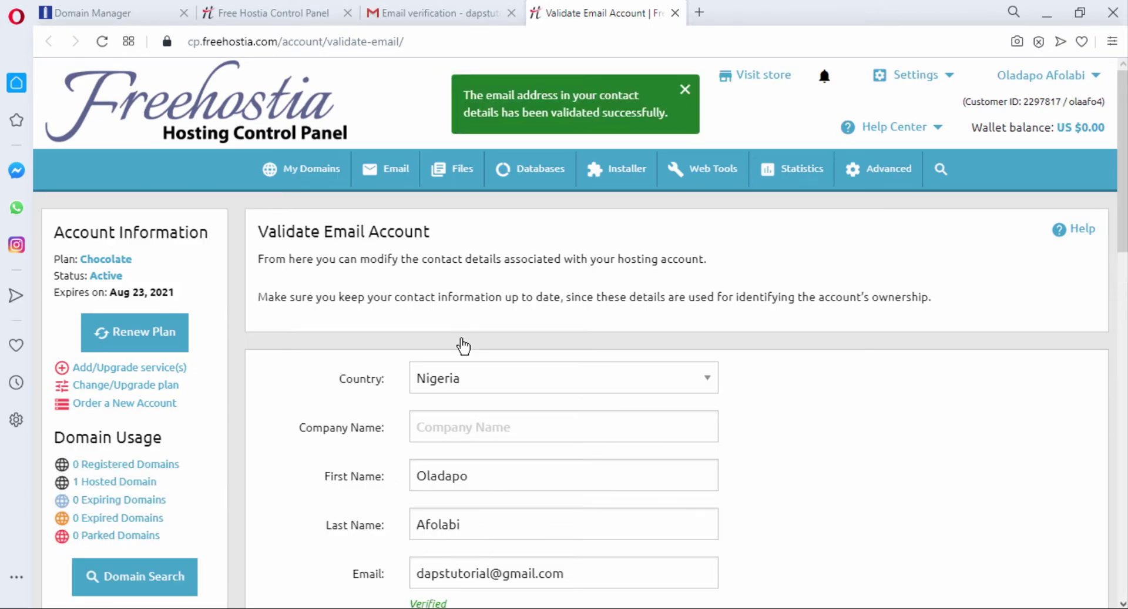
On the Hosted Domains page for convergefl.com, select and copy 'dns1.freehostia.com'
{"action": "key", "text": "ctrl+Tab"}
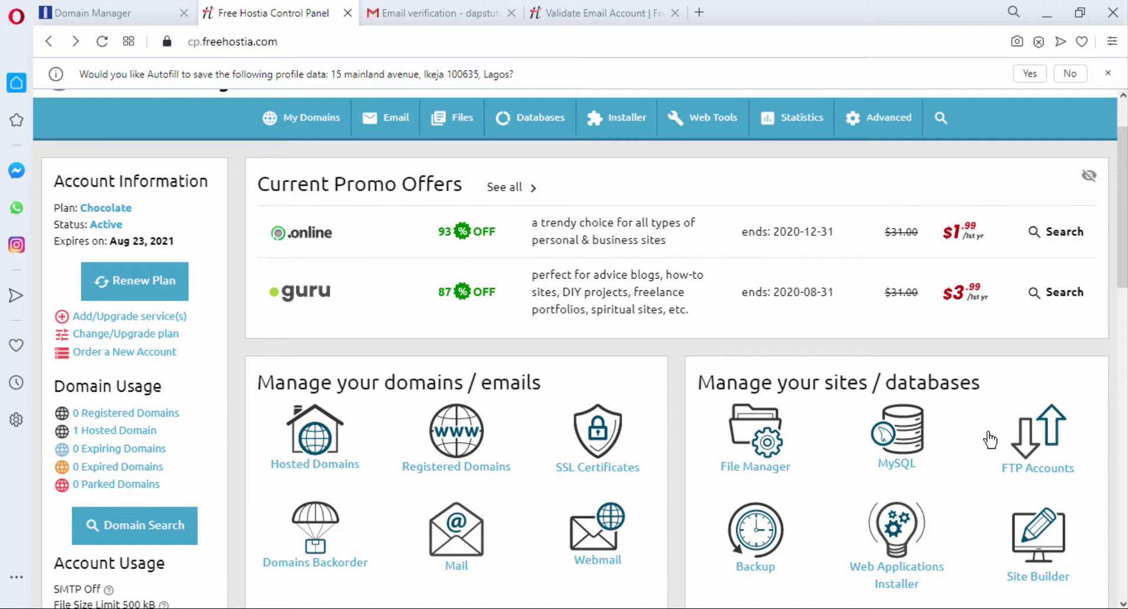
{"action": "left_click", "coordinate": [320, 470]}
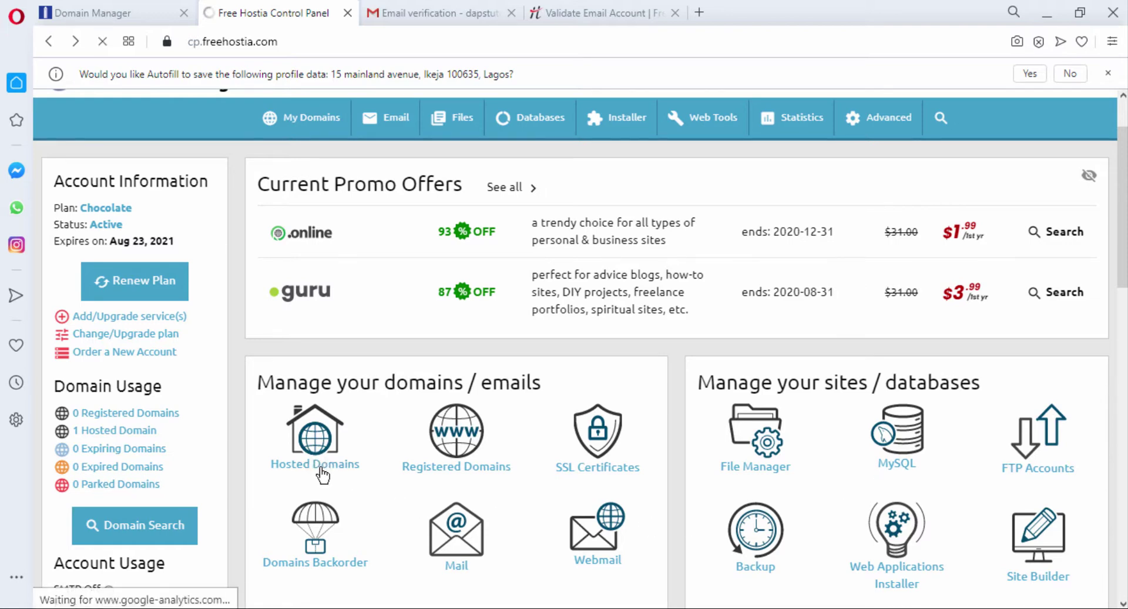
{"action": "scroll", "coordinate": [300, 493], "scroll_direction": "down", "scroll_amount": 5}
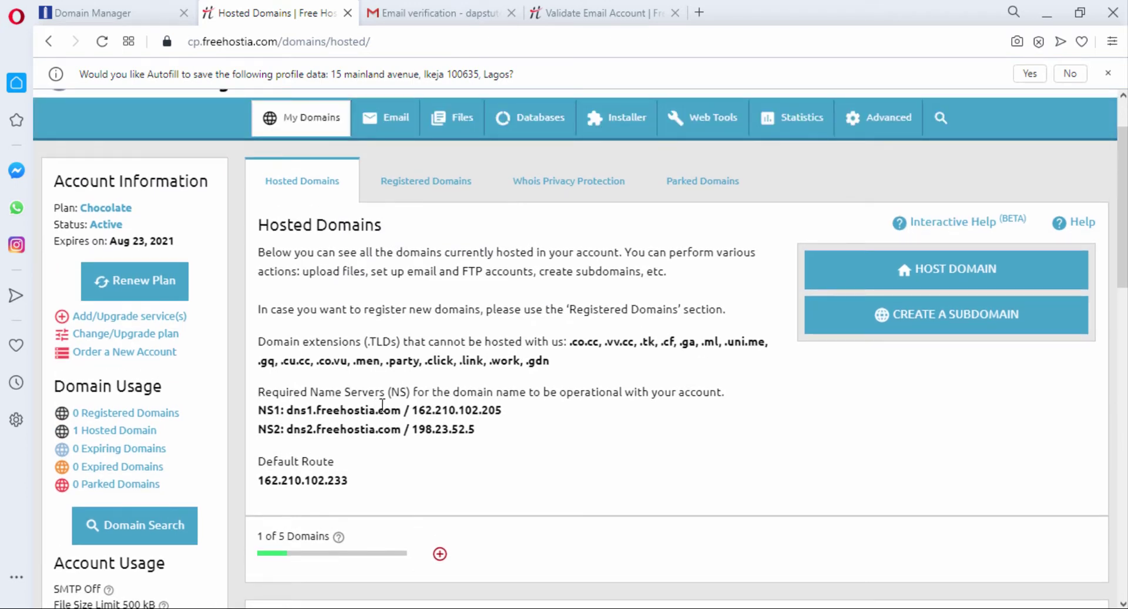
{"action": "left_click_drag", "start_coordinate": [402, 410], "coordinate": [286, 411]}
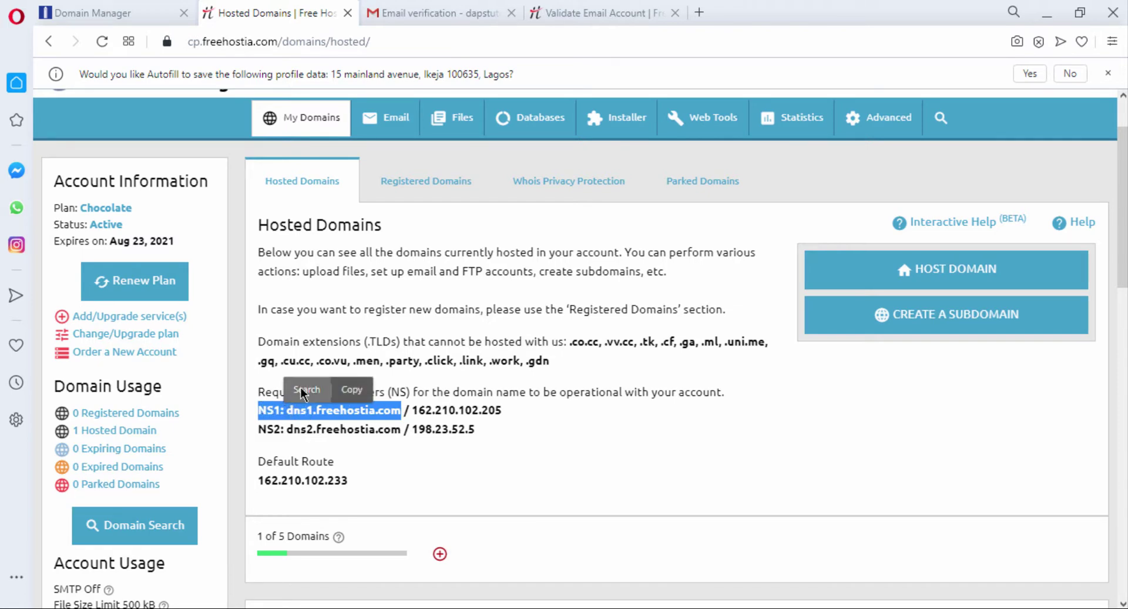
{"action": "left_click", "coordinate": [345, 390]}
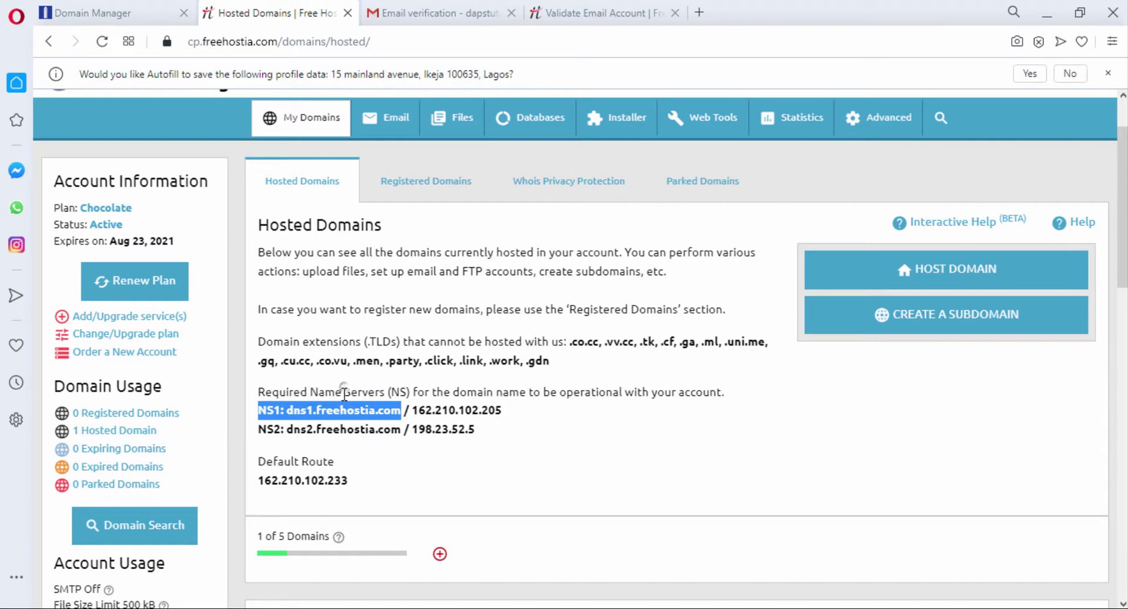
Open convergefl.com's nameserver settings and paste dns1.freehostia.com into NameServer 1
{"action": "left_click", "coordinate": [140, 8]}
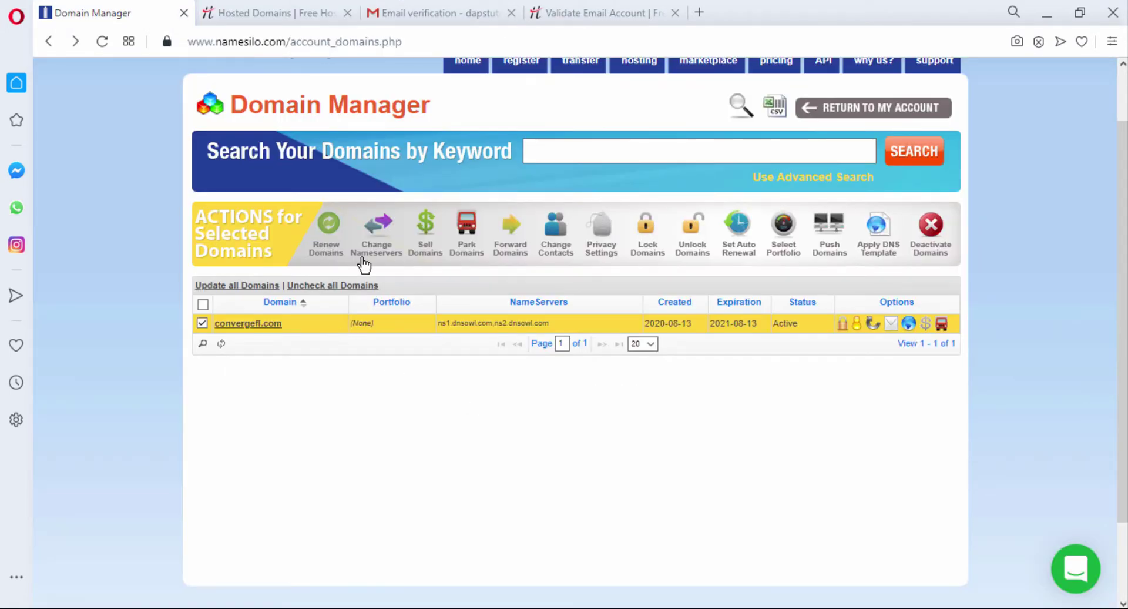
{"action": "left_click", "coordinate": [377, 236]}
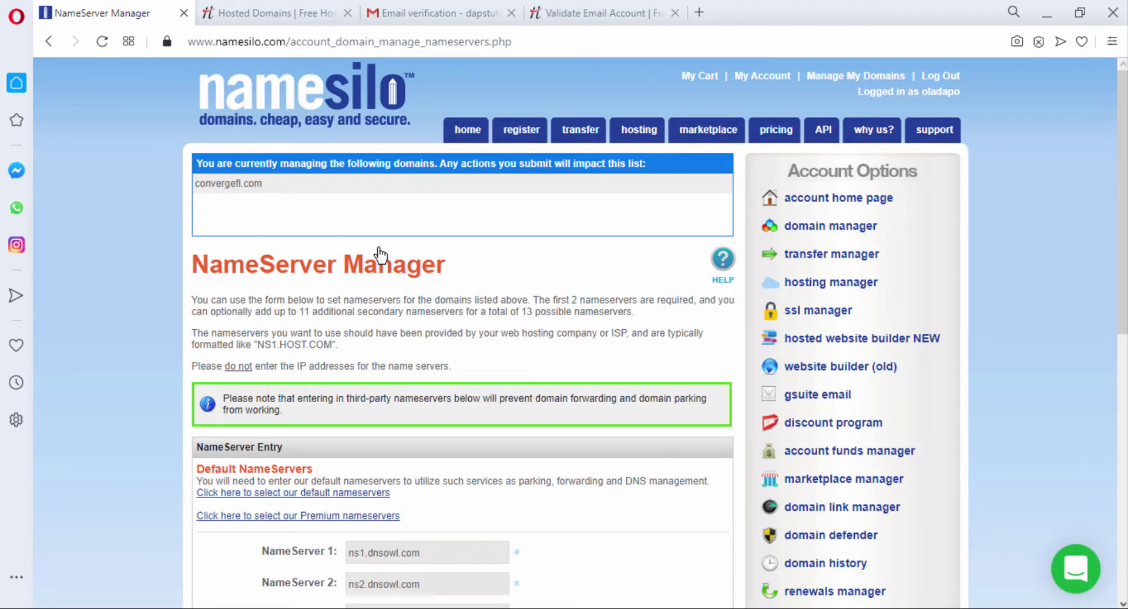
{"action": "left_click", "coordinate": [434, 550]}
{"action": "key", "text": "ctrl+a"}
{"action": "key", "text": "ctrl+v"}
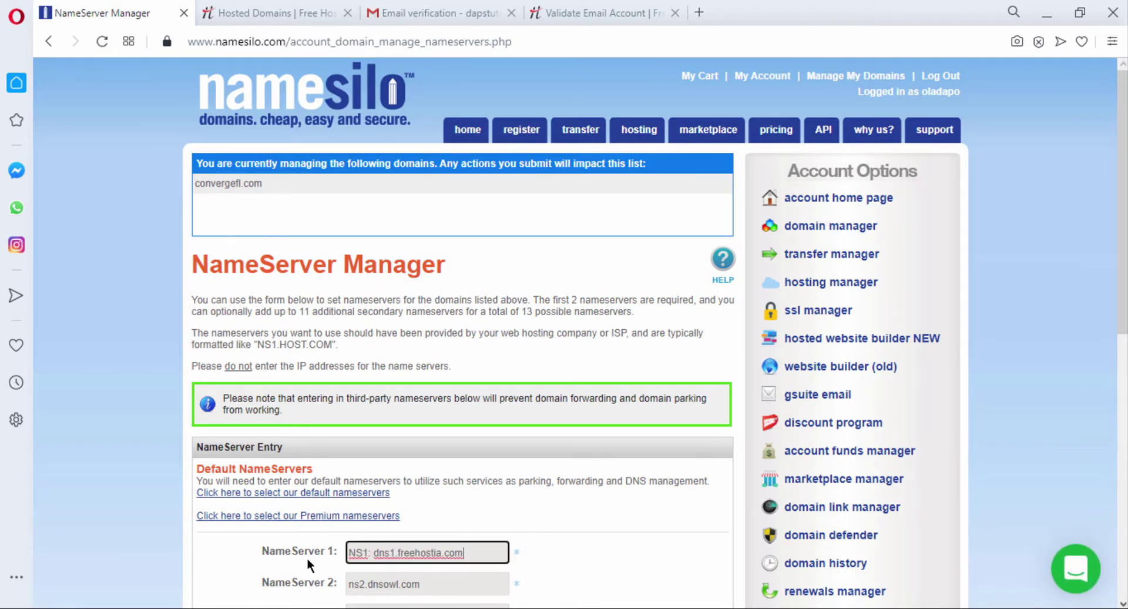
Paste the server into NameServer 2 with its 1 changed to 2, clear NameServer 3, and submit
{"action": "left_click", "coordinate": [439, 586]}
{"action": "key", "text": "ctrl+a"}
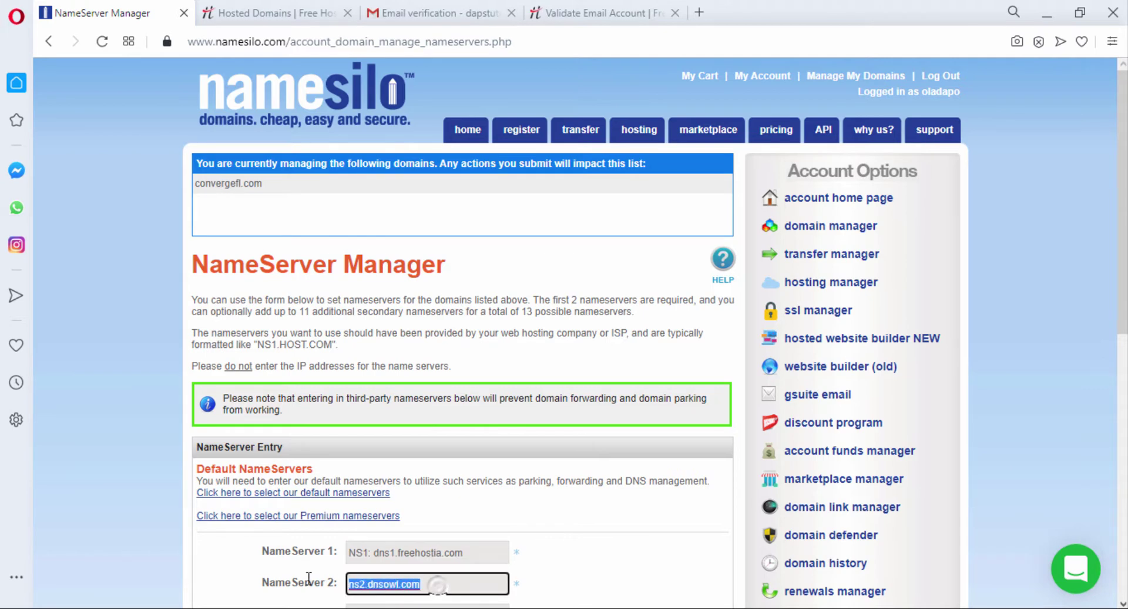
{"action": "key", "text": "ctrl+v"}
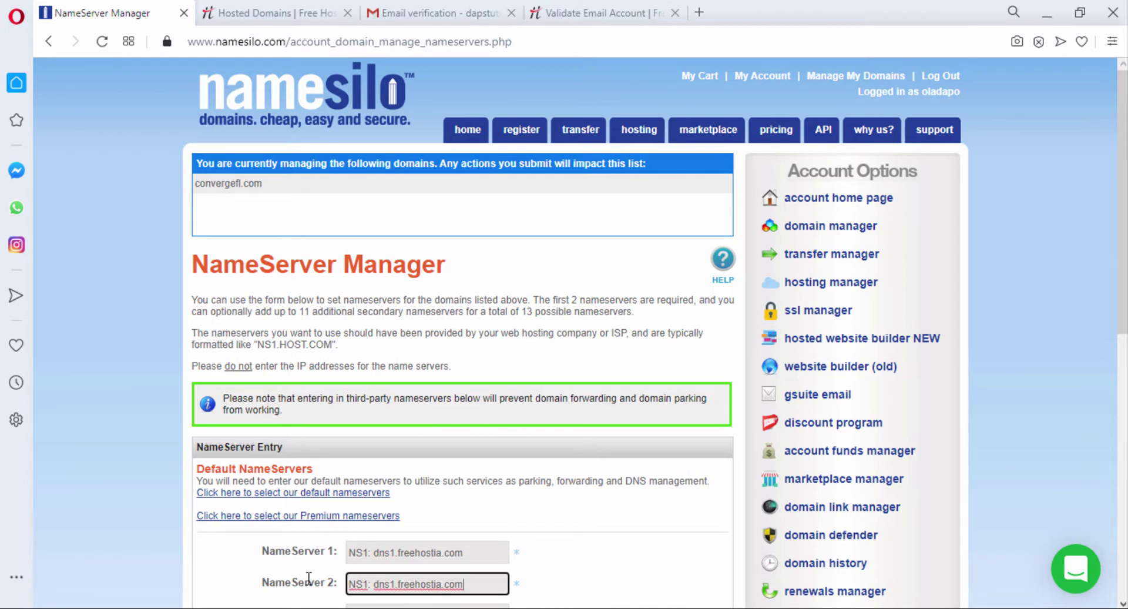
{"action": "left_click", "coordinate": [366, 585]}
{"action": "key", "text": "BackSpace"}
{"action": "type", "text": "2"}
{"action": "scroll", "coordinate": [637, 576], "scroll_direction": "down", "scroll_amount": 7}
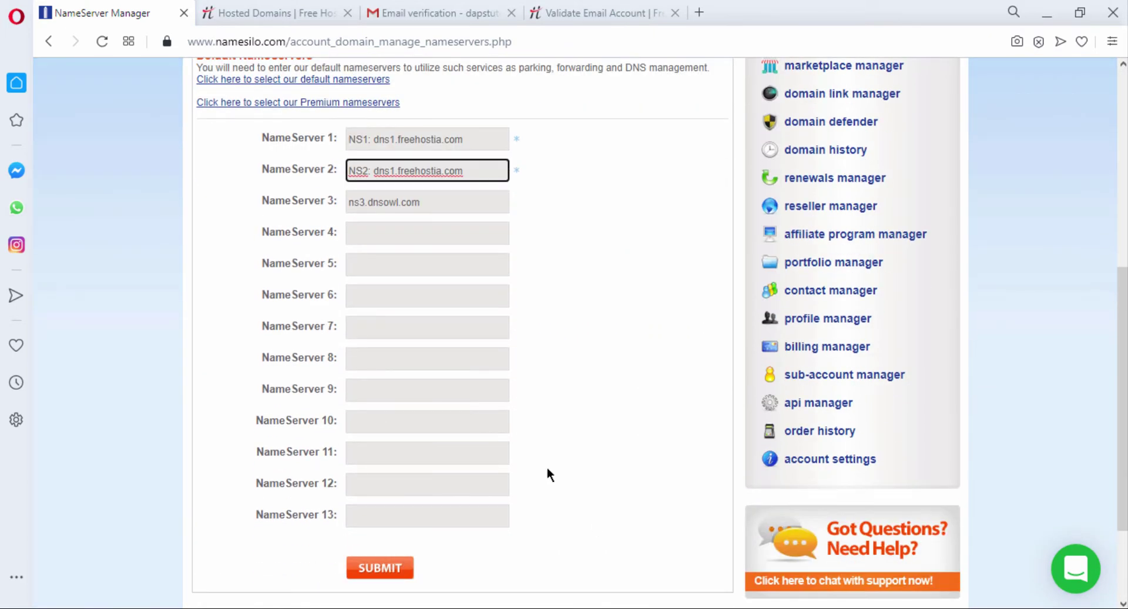
{"action": "triple_click", "coordinate": [444, 206]}
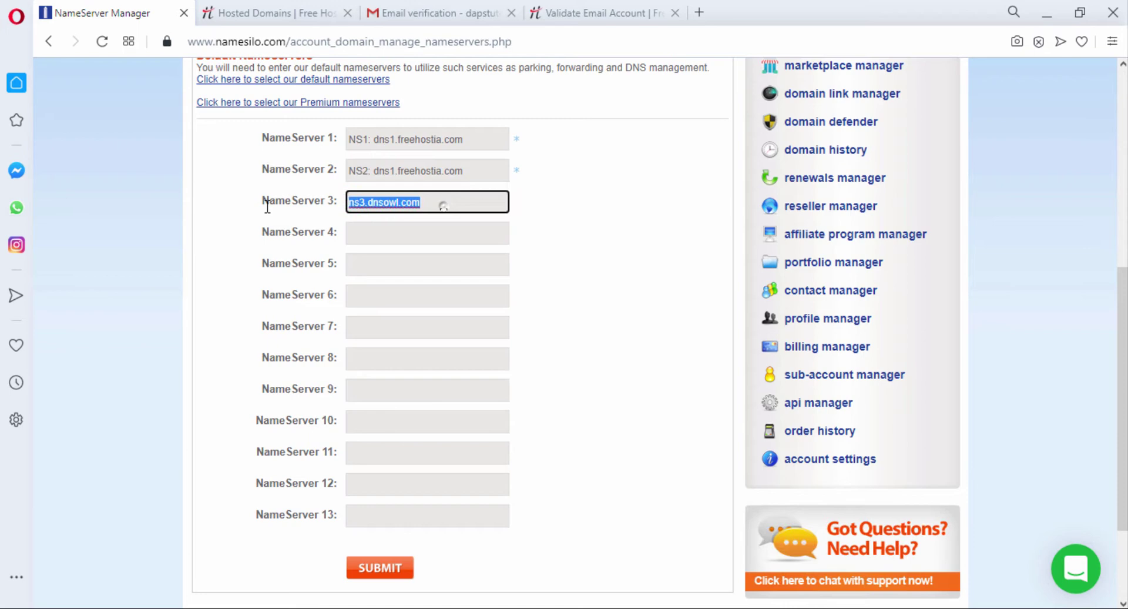
{"action": "key", "text": "BackSpace"}
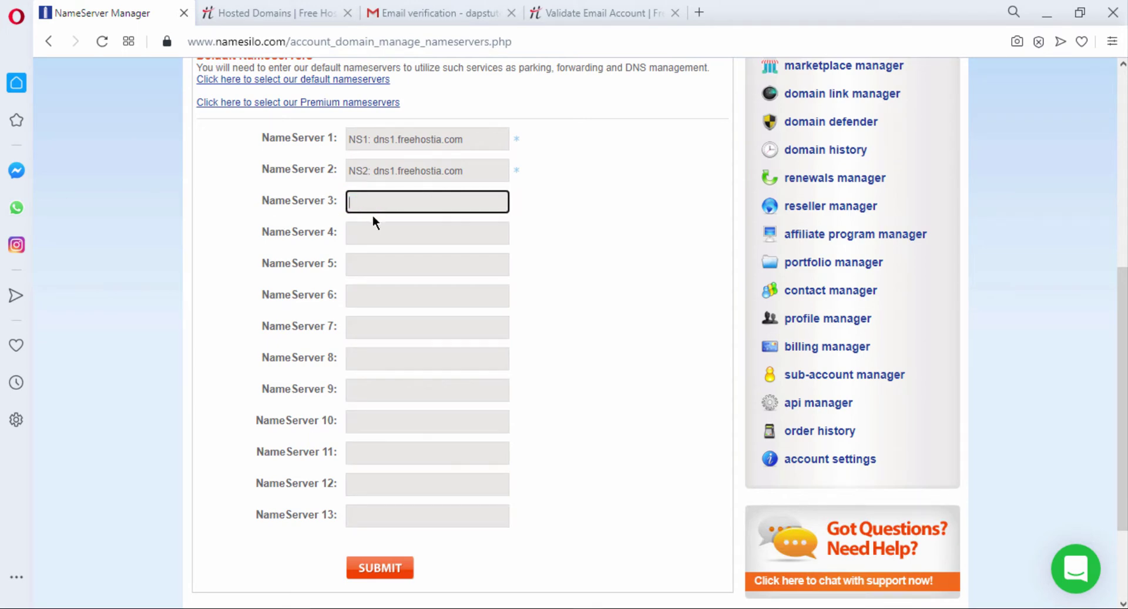
{"action": "left_click", "coordinate": [382, 569]}
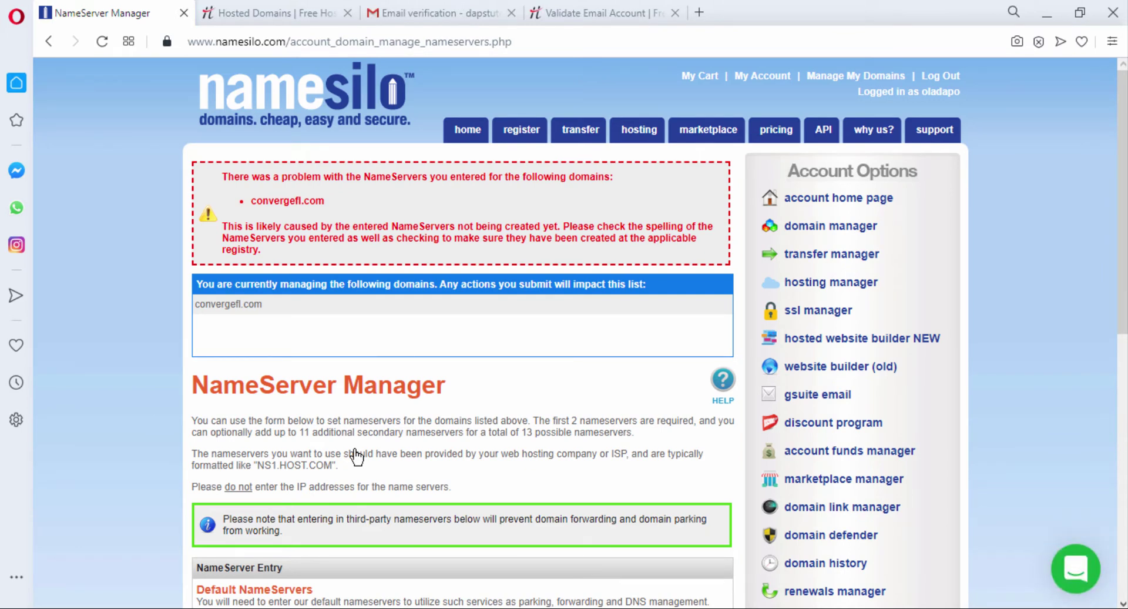
Recheck the nameservers Freehostia requires, then return to NameSilo's nameserver form
{"action": "key", "text": "ctrl+Tab"}
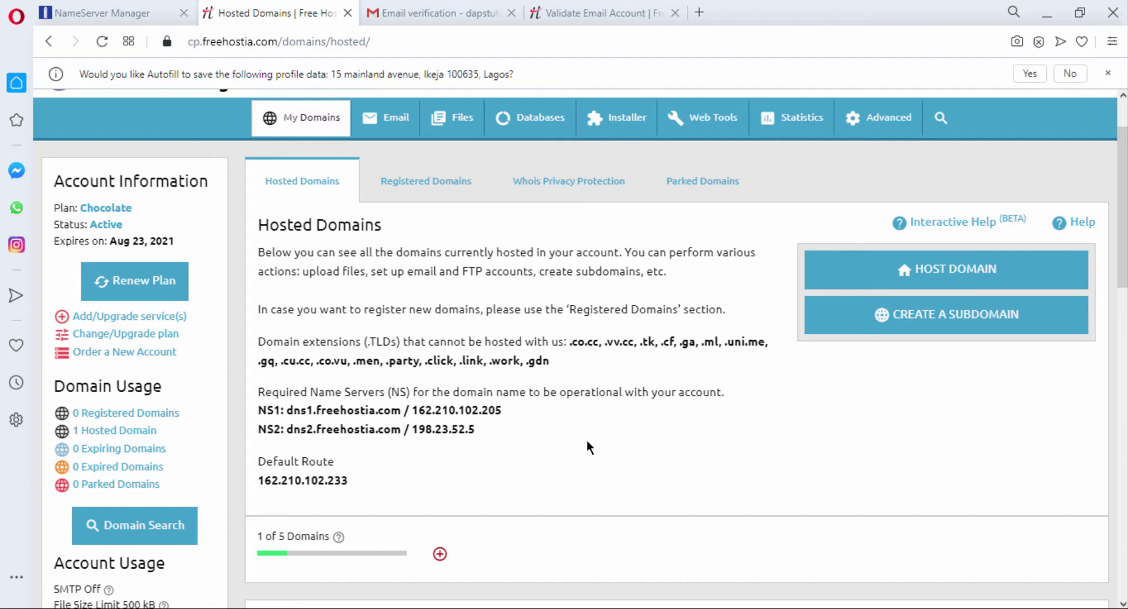
{"action": "scroll", "coordinate": [588, 442], "scroll_direction": "down", "scroll_amount": 4}
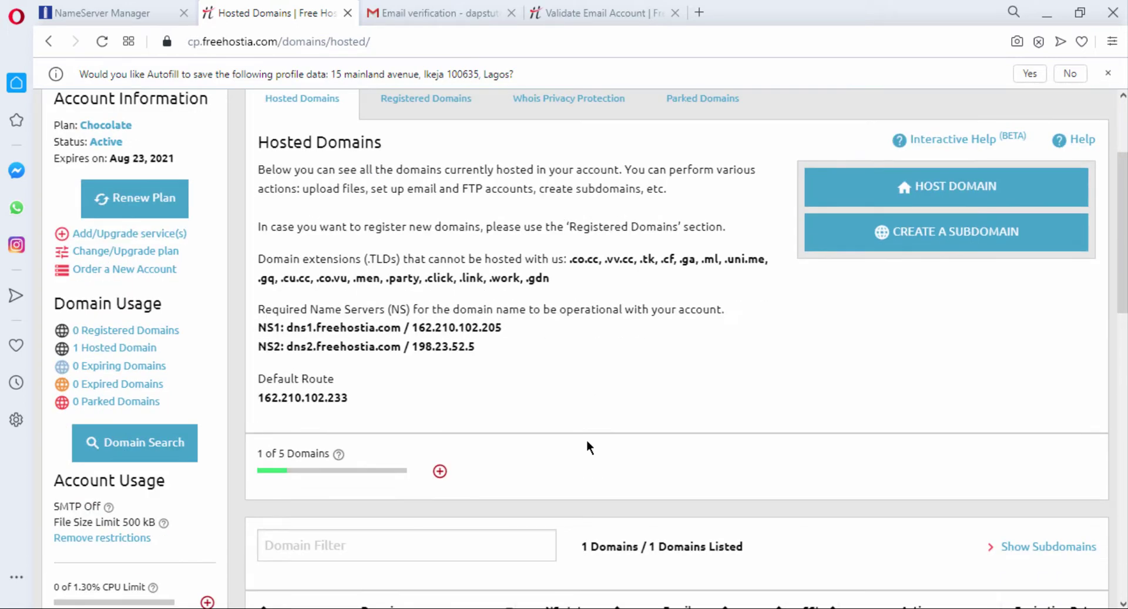
{"action": "scroll", "coordinate": [588, 442], "scroll_direction": "up", "scroll_amount": 3}
{"action": "key", "text": "ctrl+Tab"}
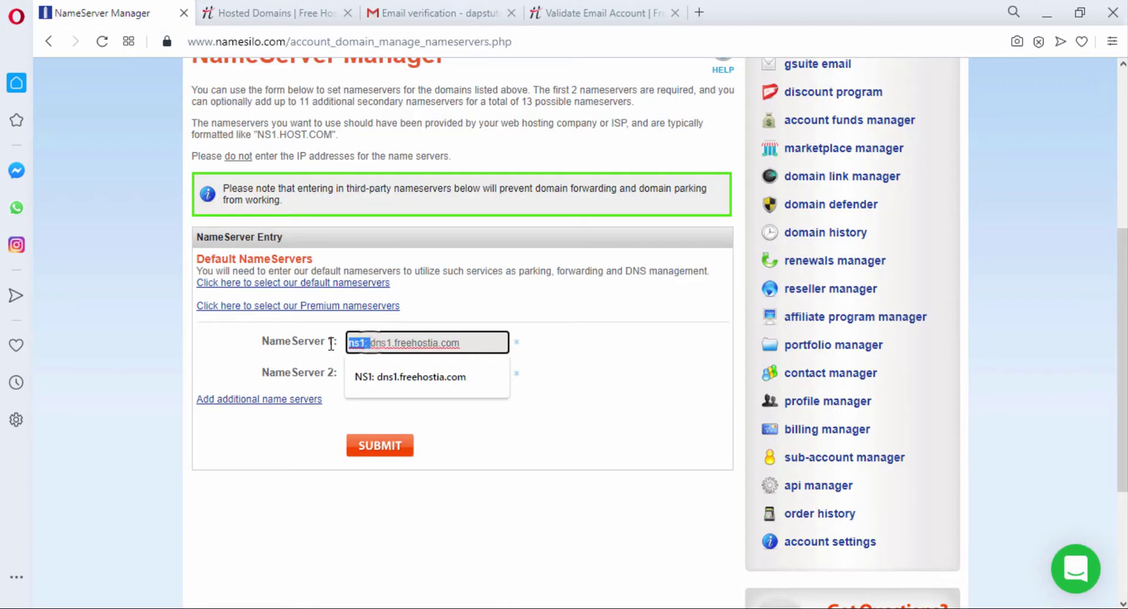
Correct NameServer 2 to dns2.freehostia.com, keep dns1.freehostia.com, and submit the nameservers
{"action": "left_click", "coordinate": [366, 338]}
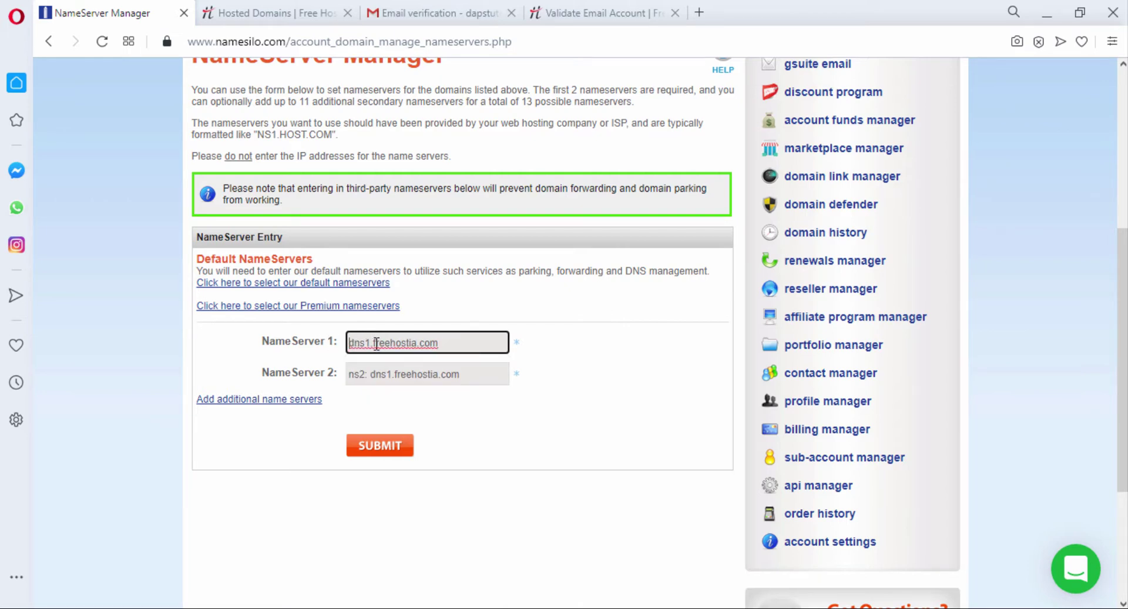
{"action": "left_click", "coordinate": [377, 374]}
{"action": "left_click_drag", "start_coordinate": [370, 374], "coordinate": [320, 383]}
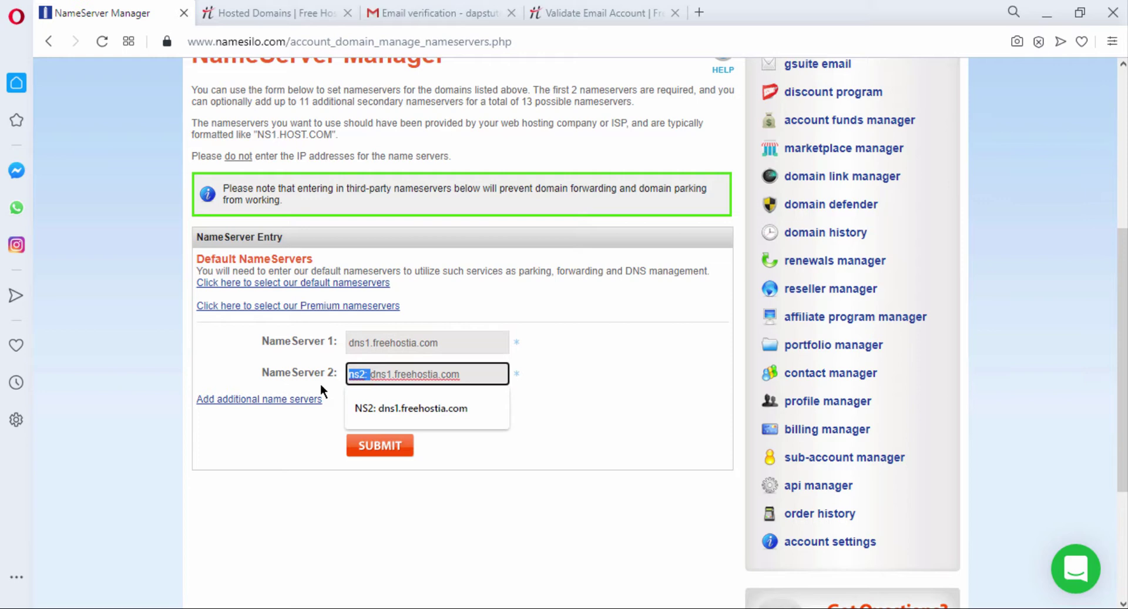
{"action": "key", "text": "BackSpace"}
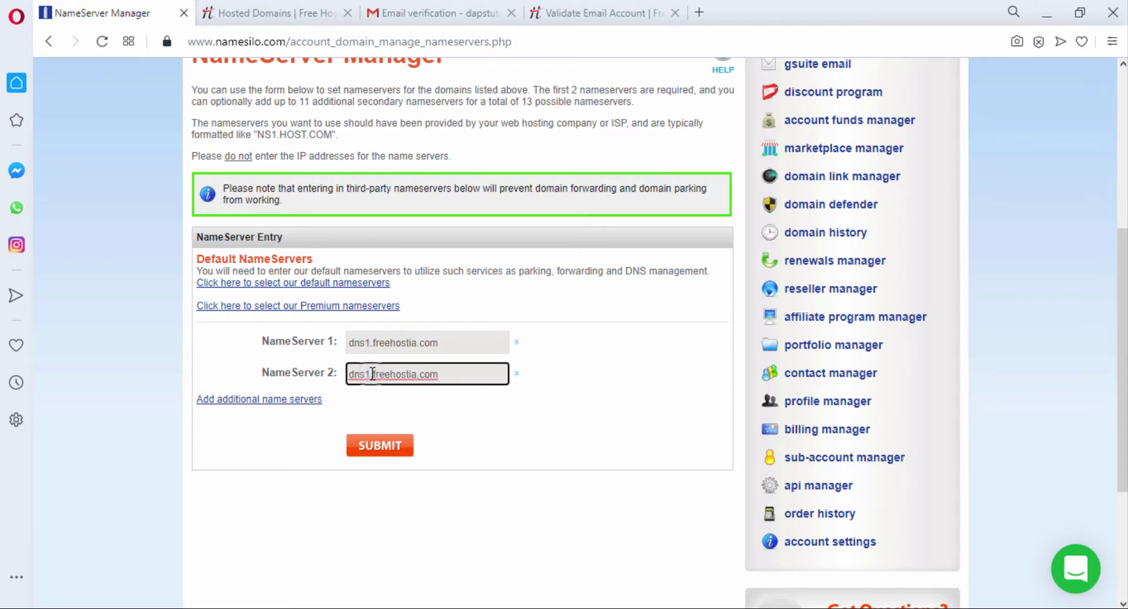
{"action": "left_click", "coordinate": [372, 374]}
{"action": "key", "text": "BackSpace"}
{"action": "type", "text": "2"}
{"action": "left_click", "coordinate": [375, 450]}
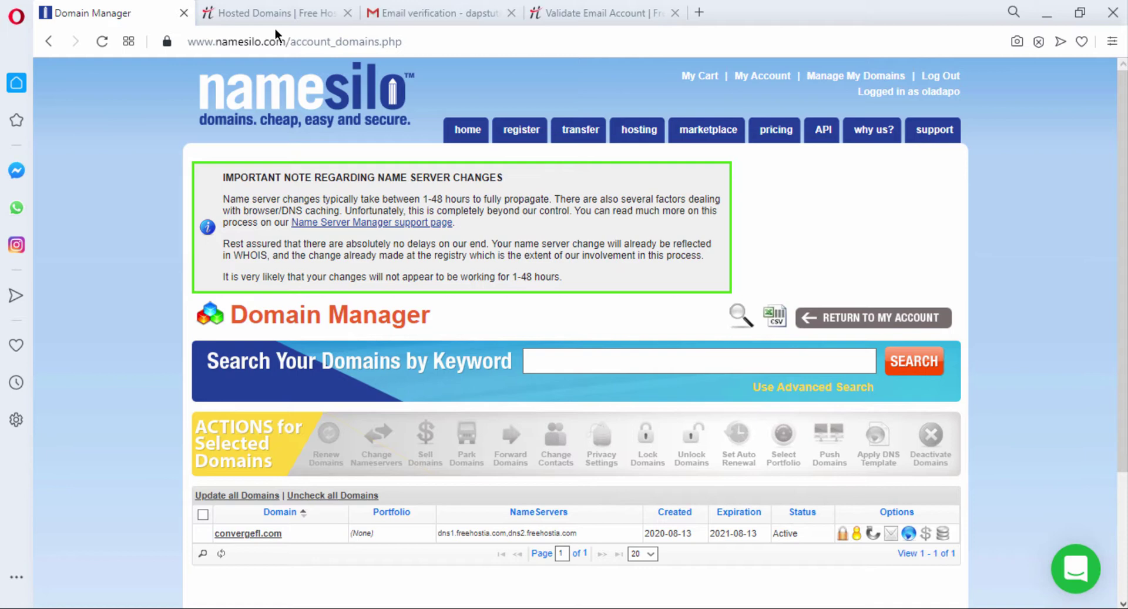
Refresh Freehostia's Hosted Domains page and check convergefl.com's NS records and SSL status
{"action": "left_click", "coordinate": [270, 9]}
{"action": "scroll", "coordinate": [424, 235], "scroll_direction": "up", "scroll_amount": 1}
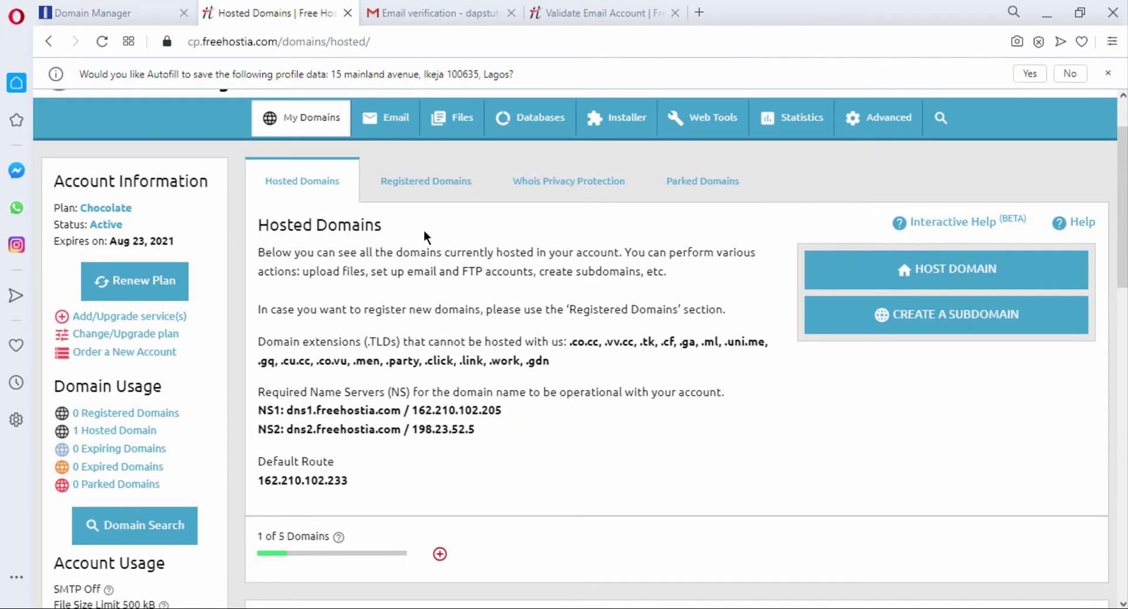
{"action": "scroll", "coordinate": [425, 231], "scroll_direction": "down", "scroll_amount": 5}
{"action": "scroll", "coordinate": [424, 231], "scroll_direction": "up", "scroll_amount": 3}
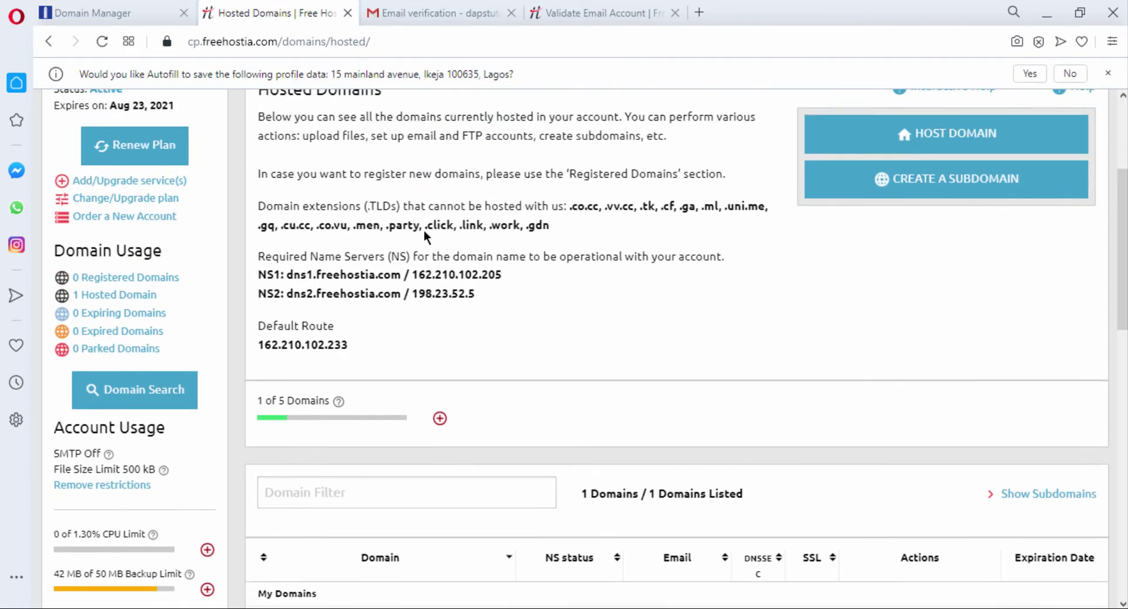
{"action": "scroll", "coordinate": [424, 229], "scroll_direction": "up", "scroll_amount": 1}
{"action": "left_click", "coordinate": [101, 41]}
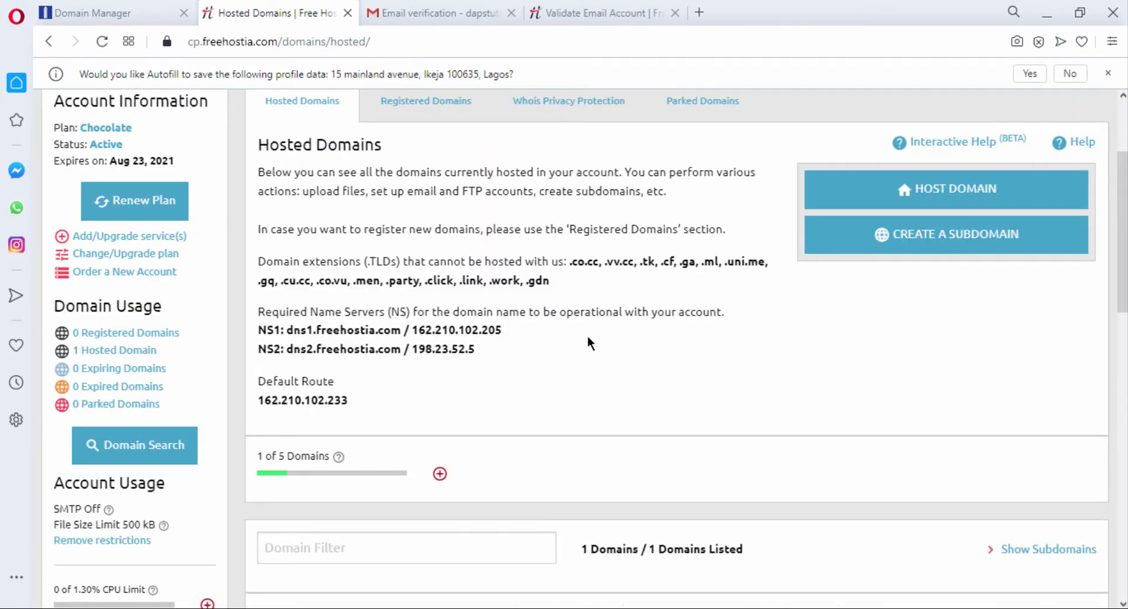
{"action": "scroll", "coordinate": [588, 336], "scroll_direction": "down", "scroll_amount": 4}
{"action": "mouse_move", "coordinate": [570, 435]}
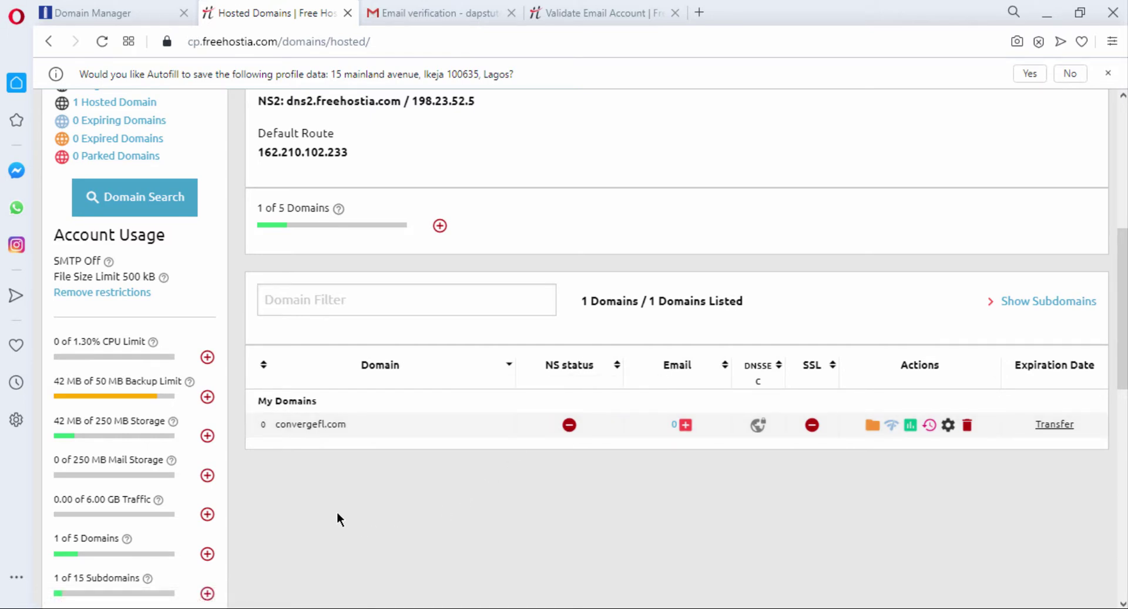
{"action": "left_click", "coordinate": [811, 426]}
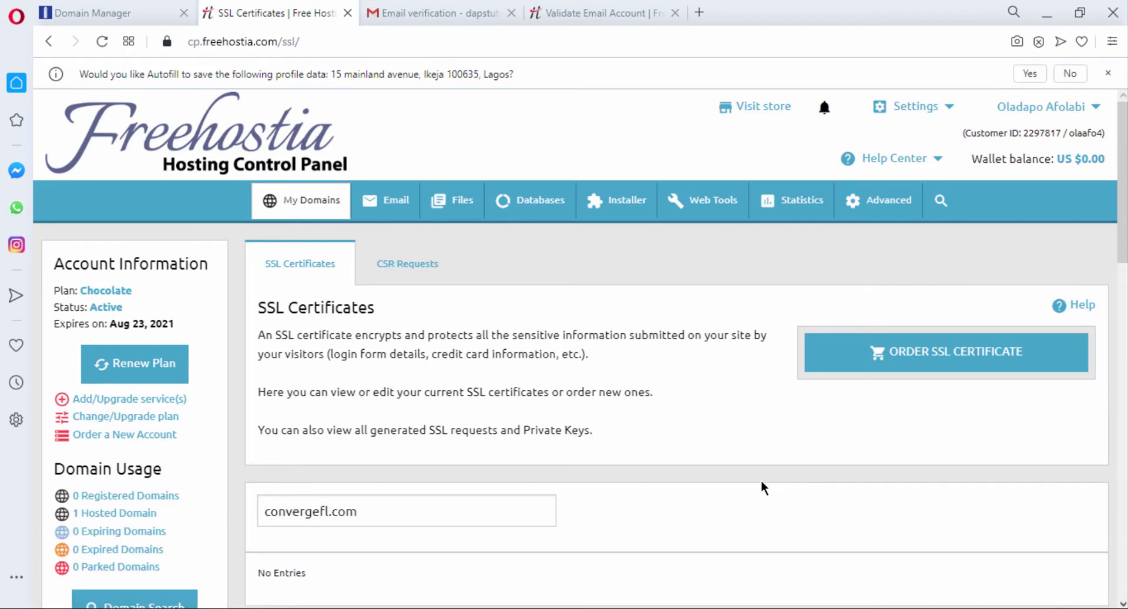
{"action": "scroll", "coordinate": [741, 288], "scroll_direction": "down", "scroll_amount": 4}
{"action": "scroll", "coordinate": [738, 288], "scroll_direction": "up", "scroll_amount": 4}
{"action": "scroll", "coordinate": [743, 320], "scroll_direction": "down", "scroll_amount": 2}
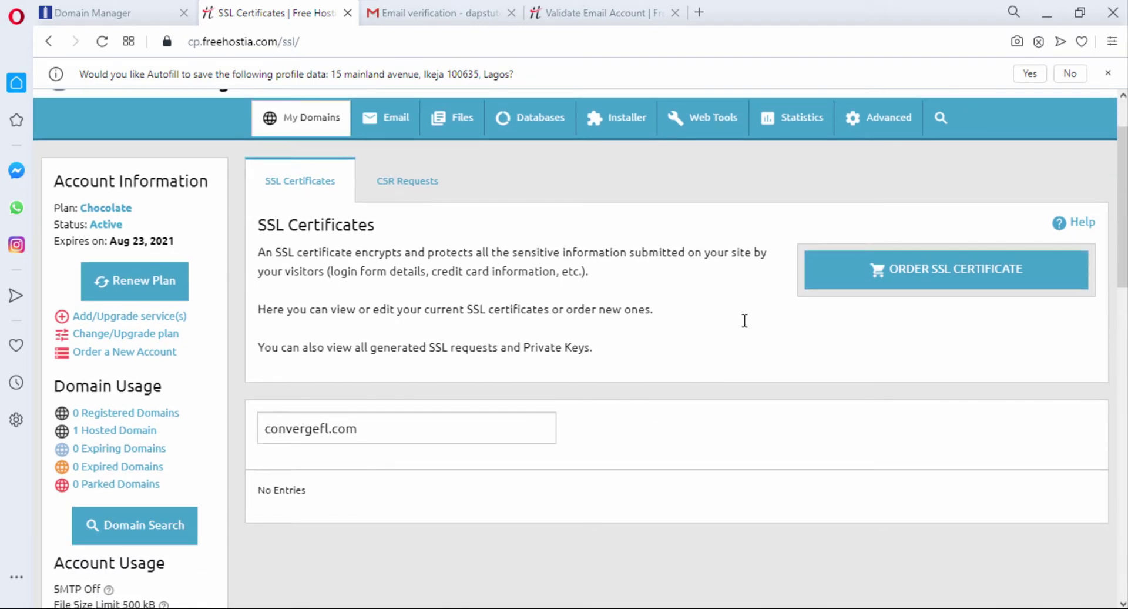
{"action": "left_click", "coordinate": [413, 184]}
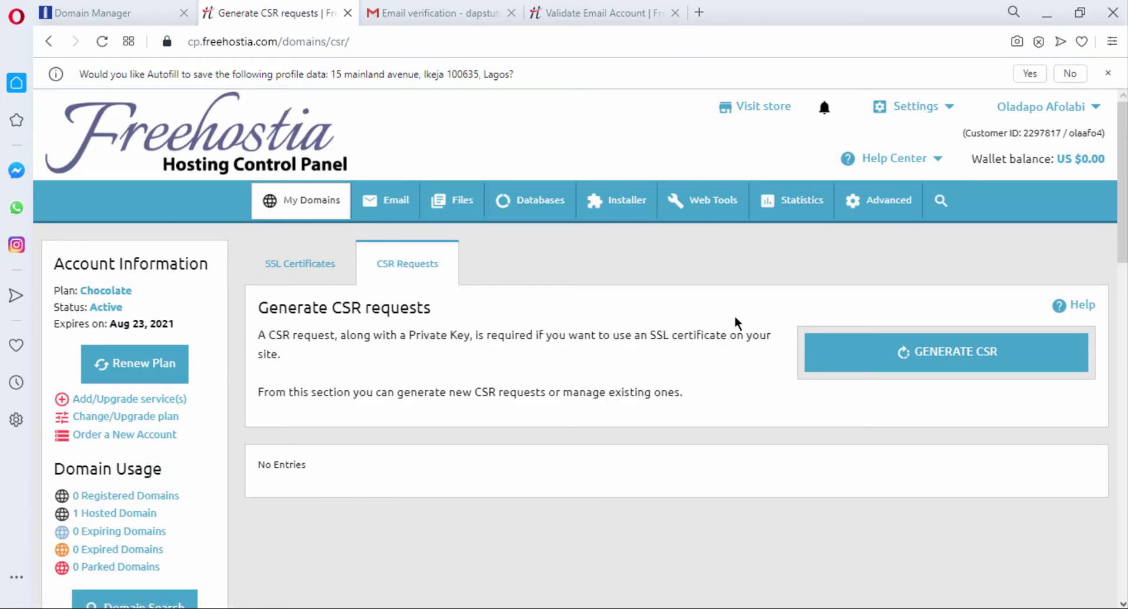
{"action": "scroll", "coordinate": [742, 326], "scroll_direction": "down", "scroll_amount": 4}
{"action": "scroll", "coordinate": [742, 326], "scroll_direction": "up", "scroll_amount": 3}
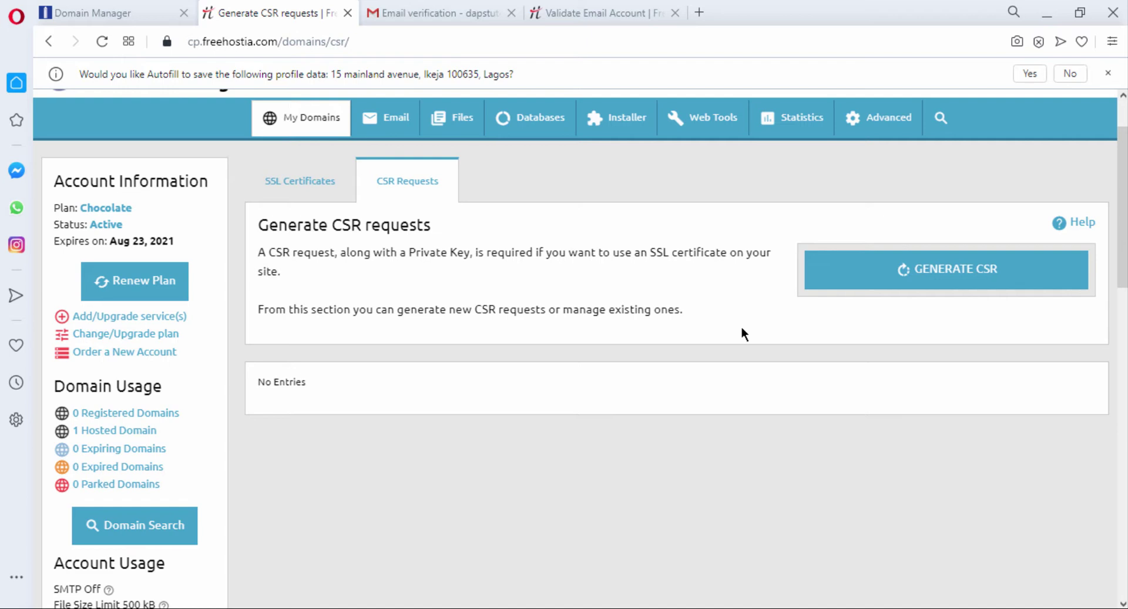
{"action": "scroll", "coordinate": [743, 333], "scroll_direction": "down", "scroll_amount": 5}
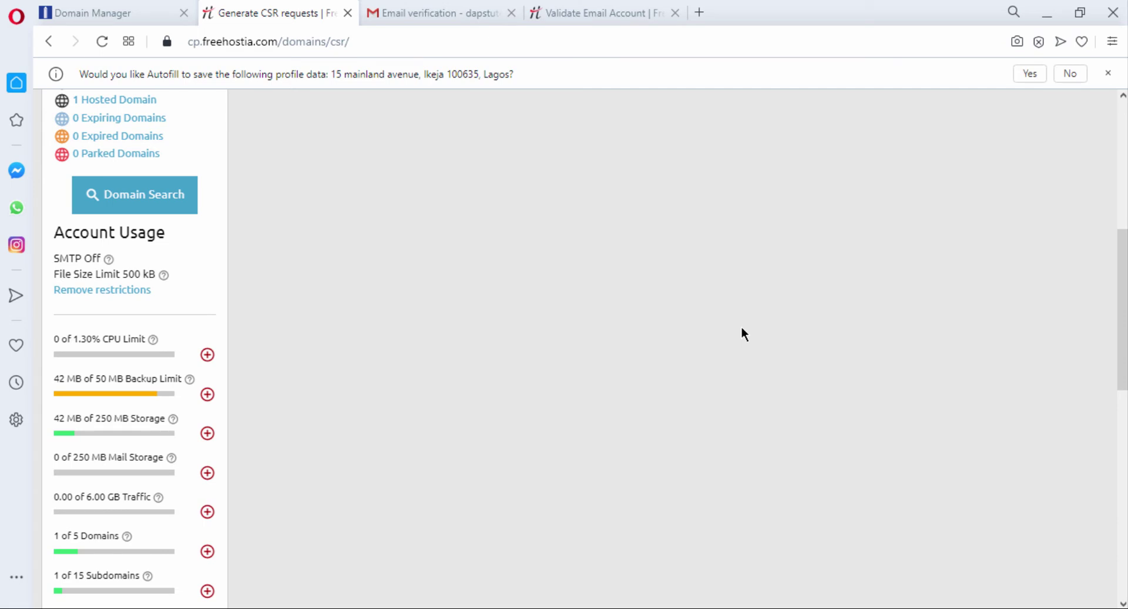
{"action": "scroll", "coordinate": [742, 333], "scroll_direction": "down", "scroll_amount": 2}
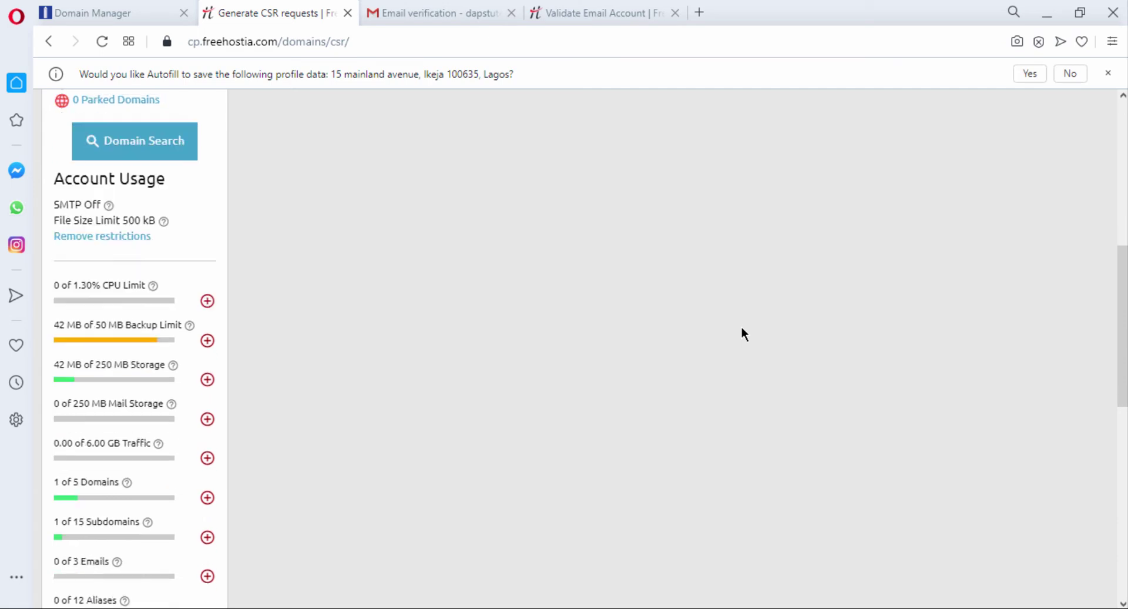
{"action": "key", "text": "alt+Left"}
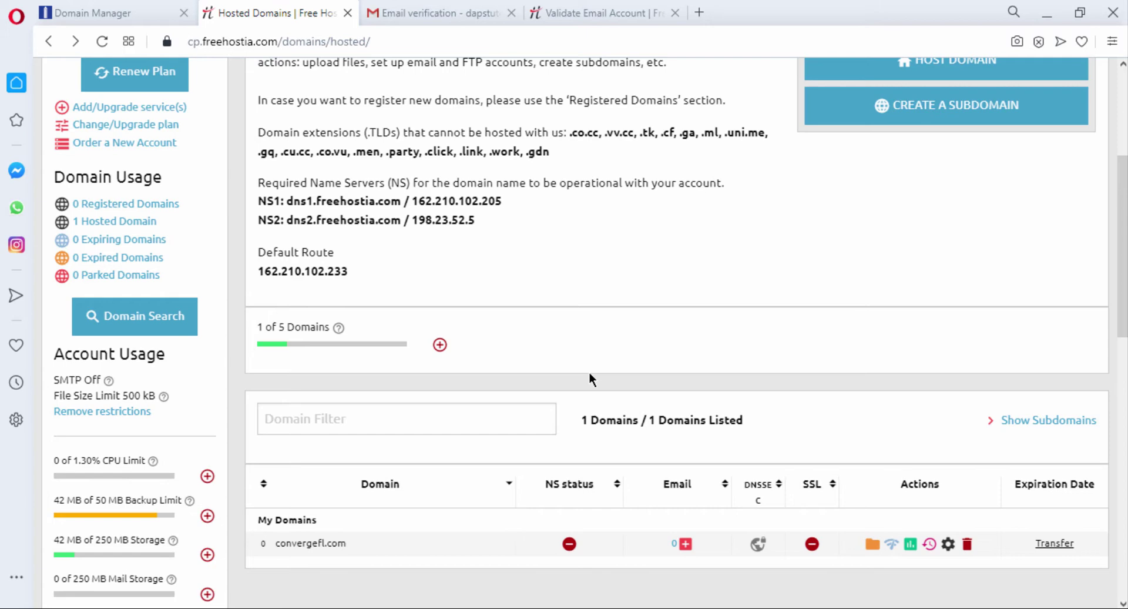
Copy the convergefl.com domain name and open a new browser tab
{"action": "left_click", "coordinate": [357, 543]}
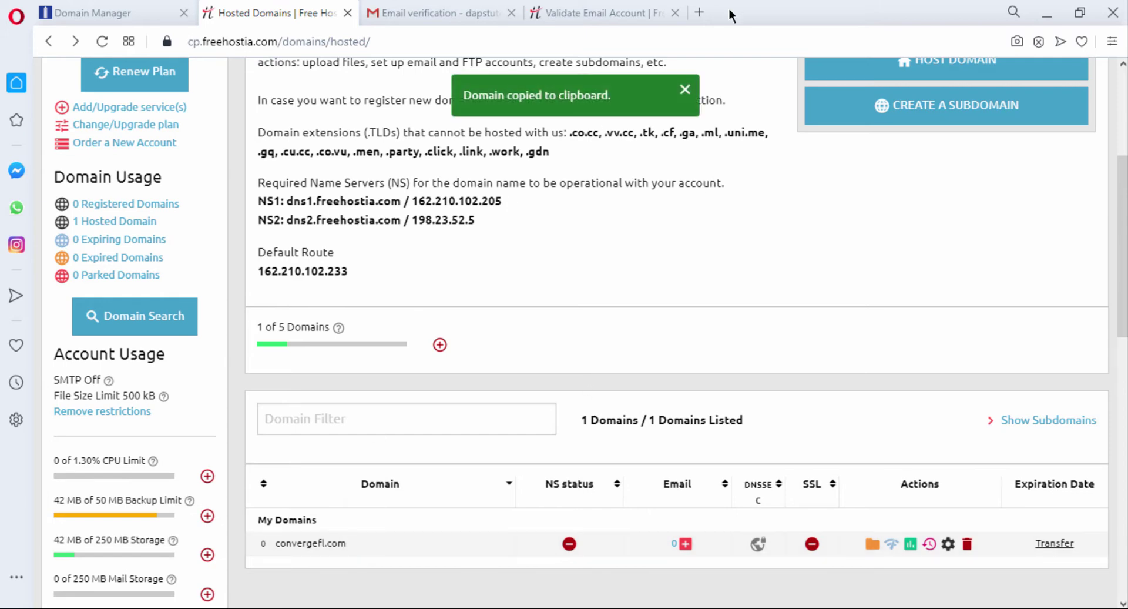
{"action": "left_click", "coordinate": [700, 12]}
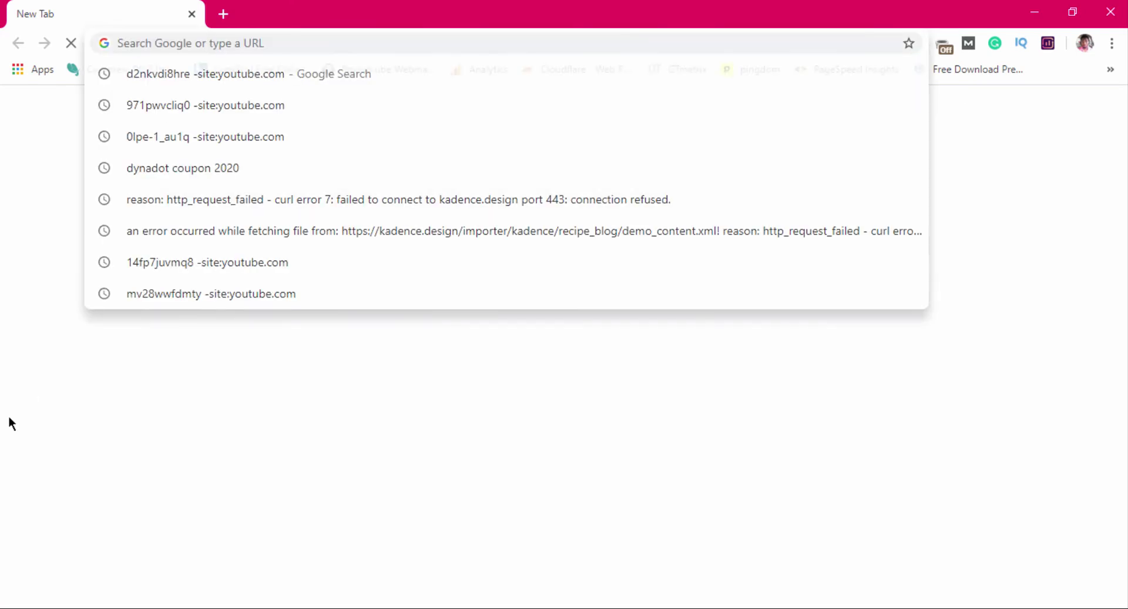
Paste convergefl.com into Chrome's address bar and load the site
{"action": "left_click", "coordinate": [122, 113]}
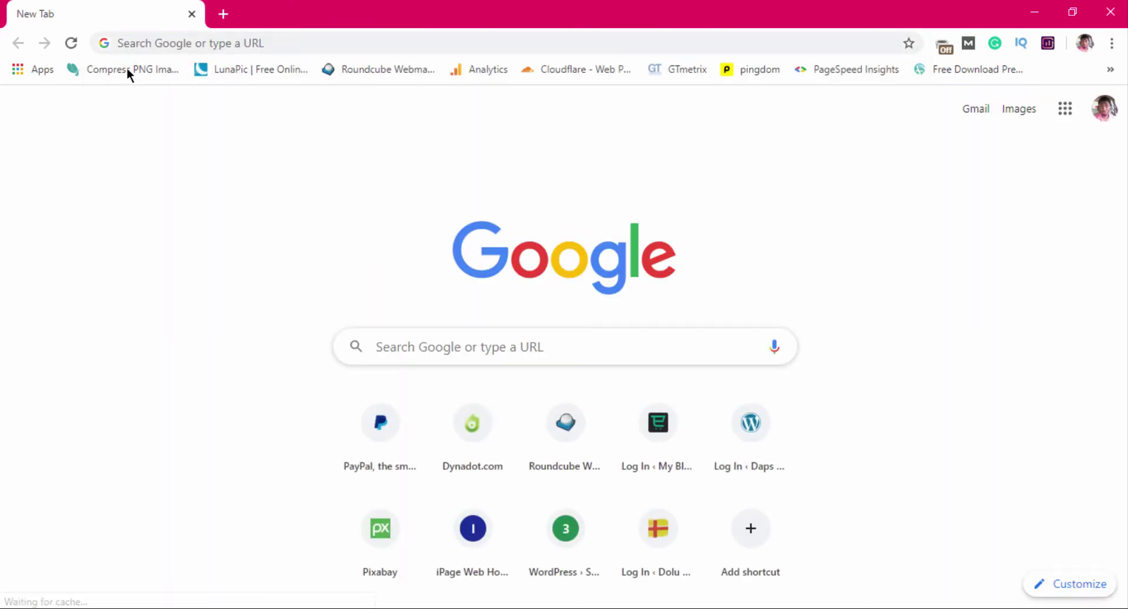
{"action": "left_click", "coordinate": [152, 37]}
{"action": "key", "text": "ctrl+v"}
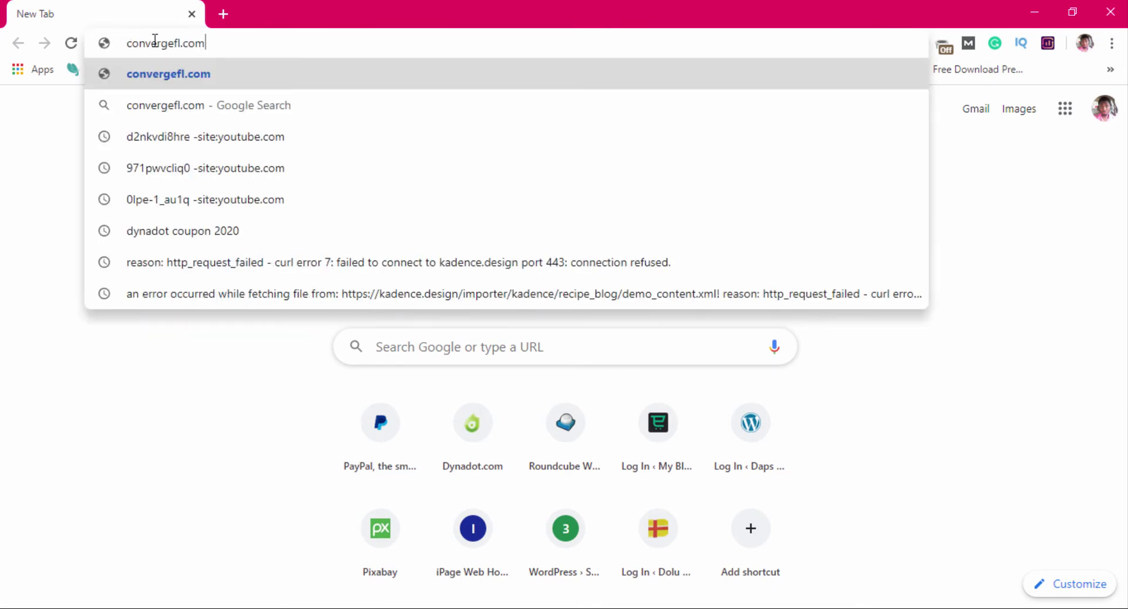
{"action": "key", "text": "Return"}
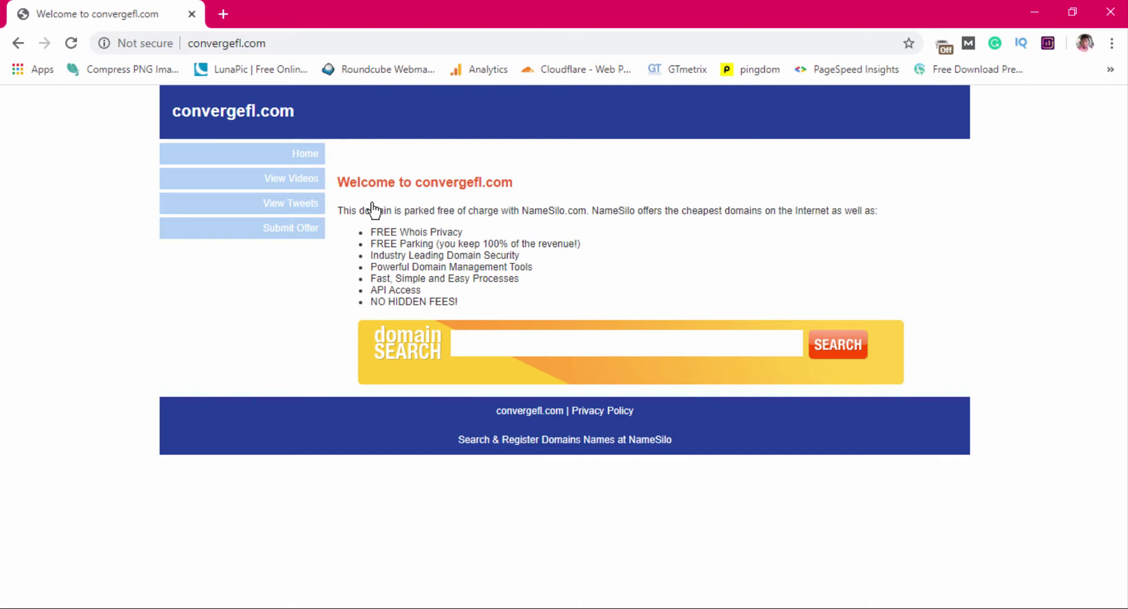
Turn on the TunnelBear VPN and reload convergefl.com to show the WordPress site
{"action": "left_click", "coordinate": [943, 45]}
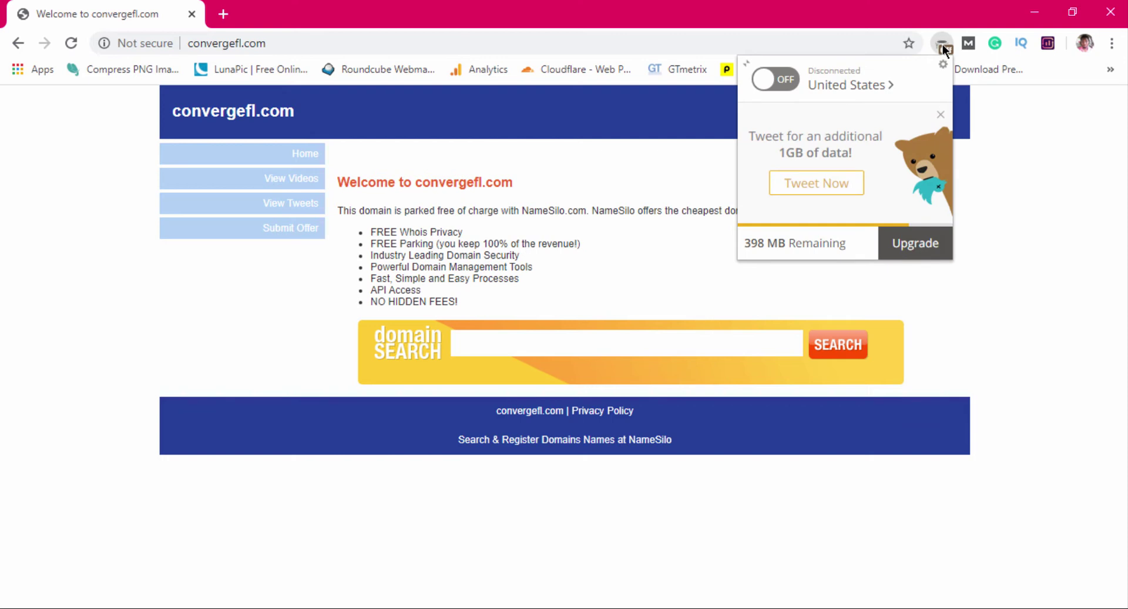
{"action": "left_click", "coordinate": [794, 82]}
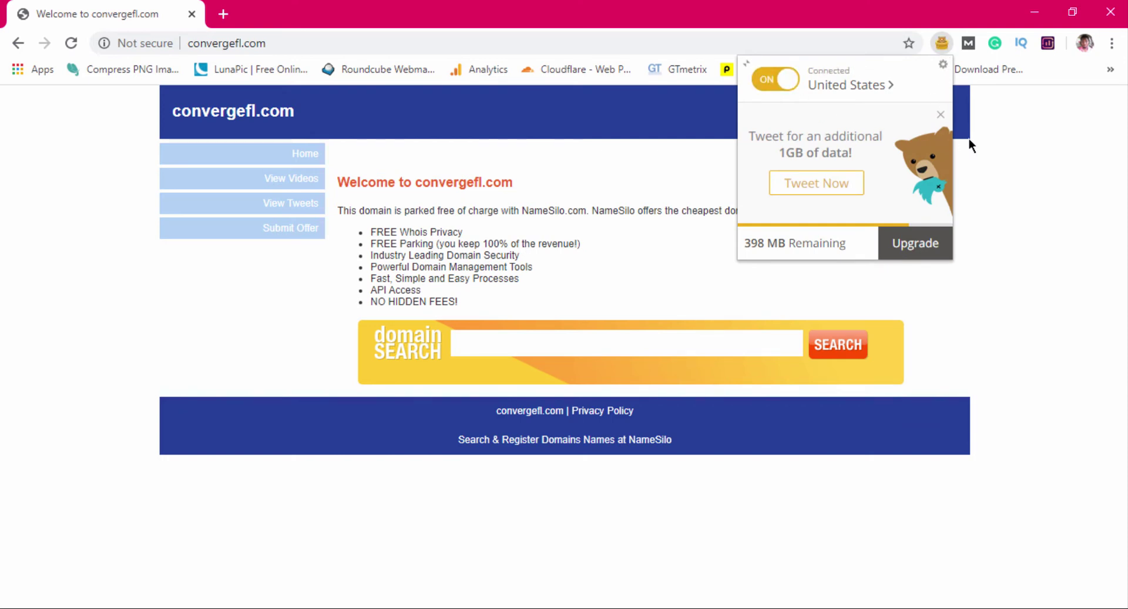
{"action": "left_click", "coordinate": [1007, 158]}
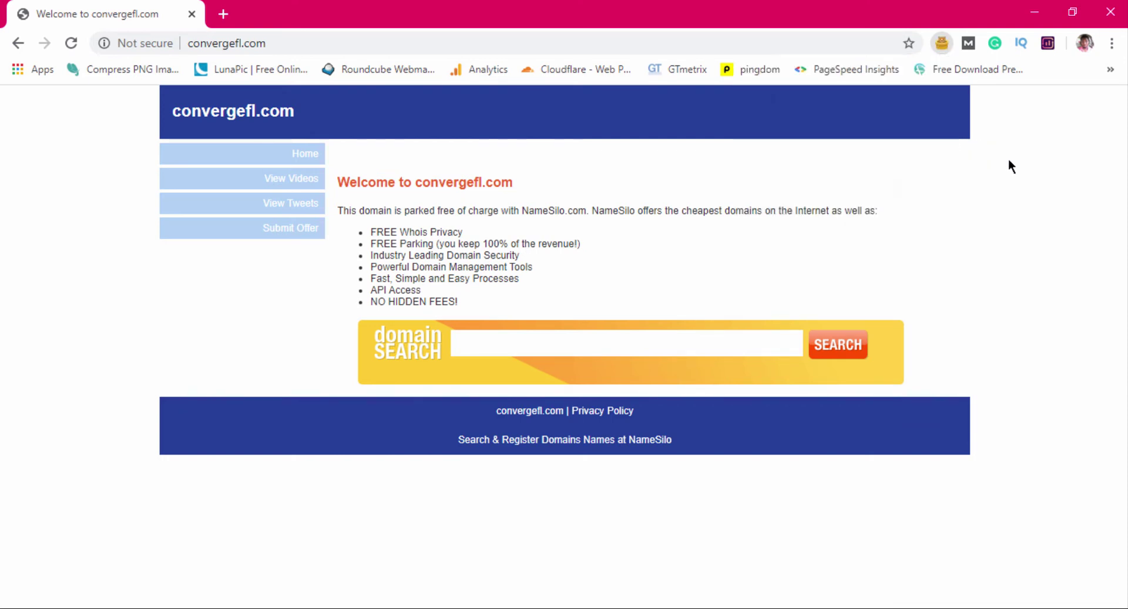
{"action": "left_click", "coordinate": [76, 41]}
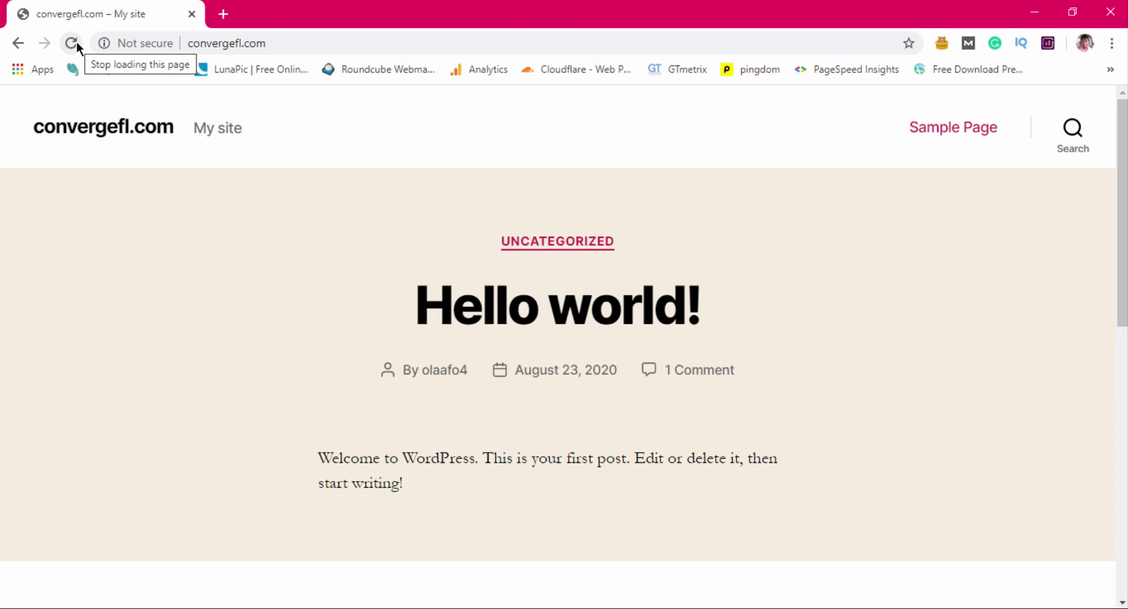
Load convergefl.com/wp-admin in Chrome, then minimise Chrome to reach Gmail in Opera
{"action": "left_click", "coordinate": [295, 35]}
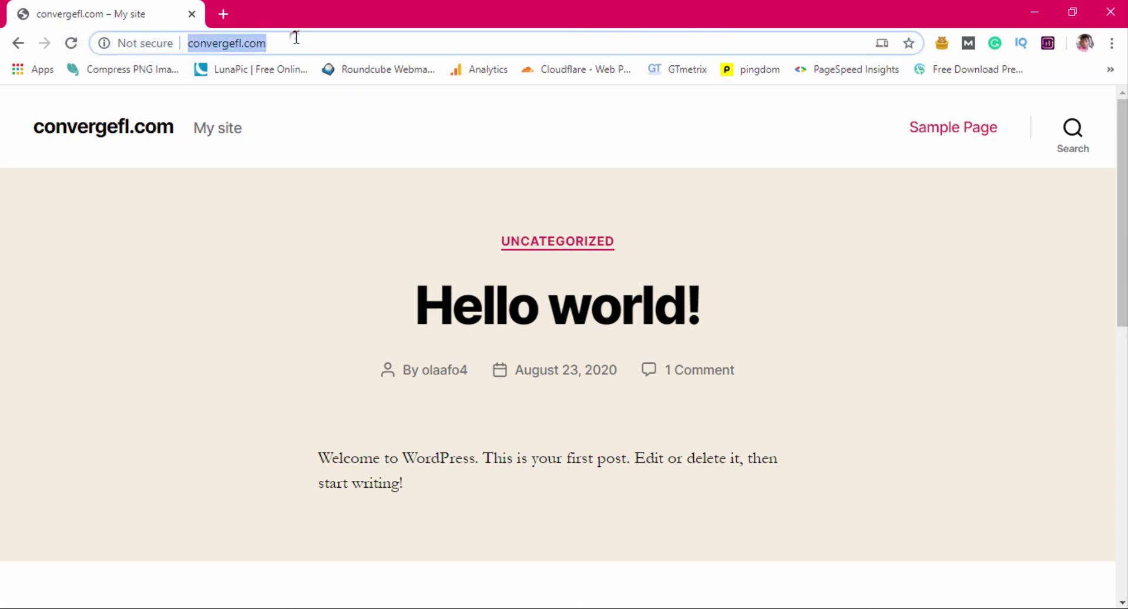
{"action": "type", "text": "convergefl.com/wp-admin"}
{"action": "key", "text": "Return"}
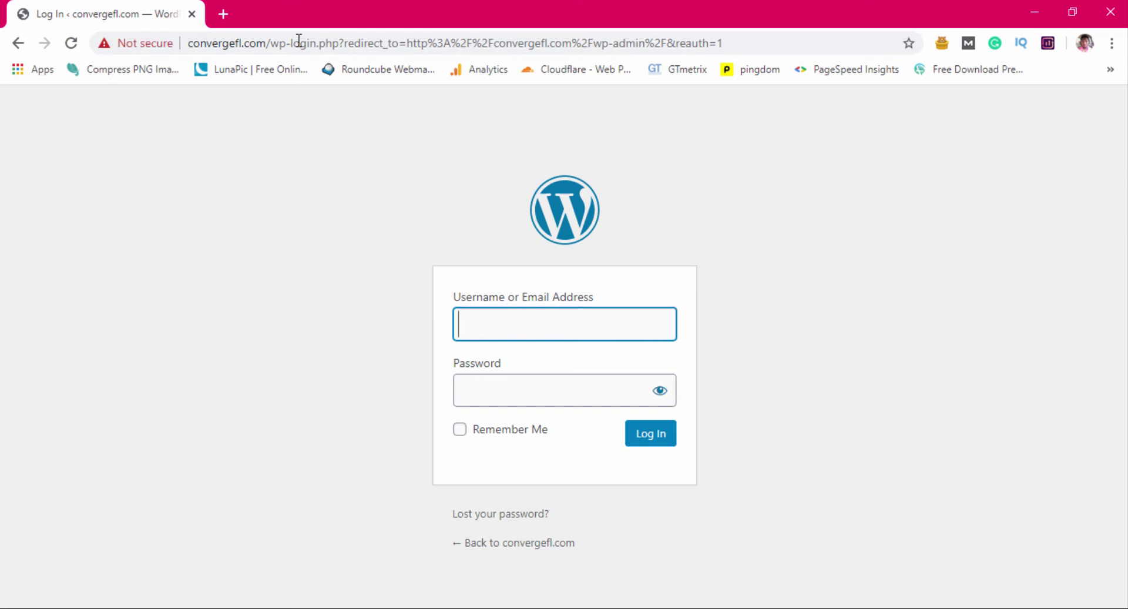
{"action": "left_click", "coordinate": [1043, 14]}
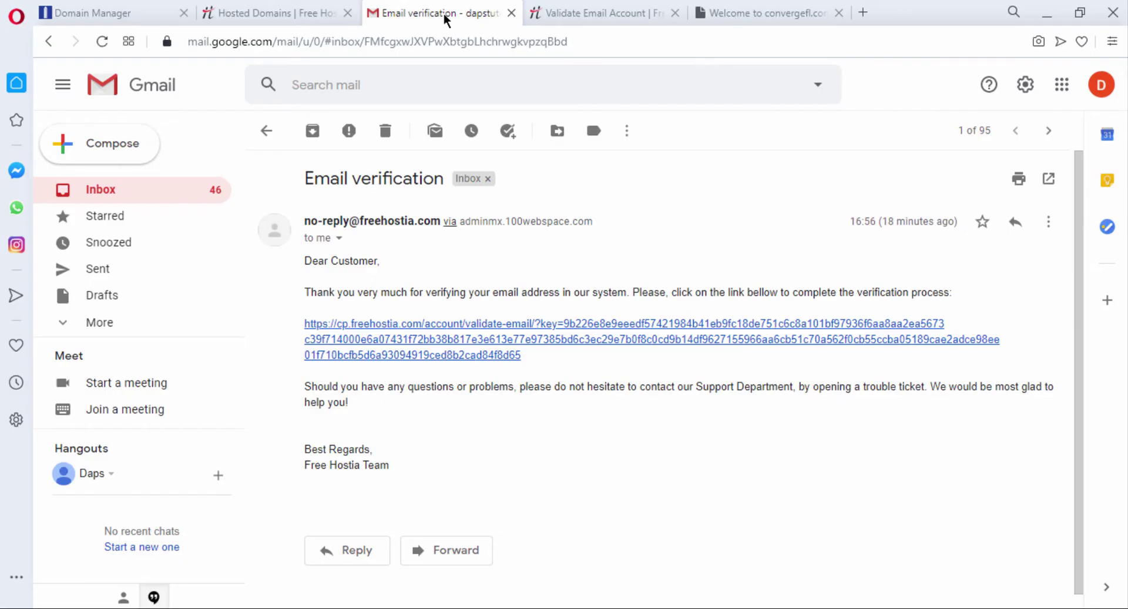
Open the 'WordPress has been successfully installed' email in Gmail and select the admin login name
{"action": "left_click", "coordinate": [126, 191]}
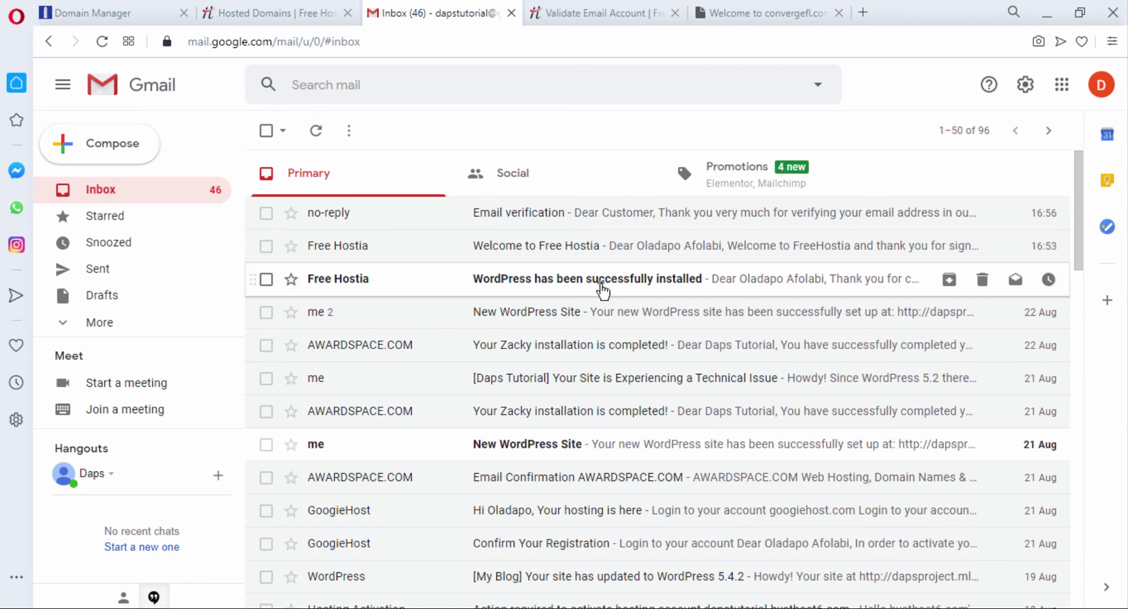
{"action": "left_click", "coordinate": [603, 288]}
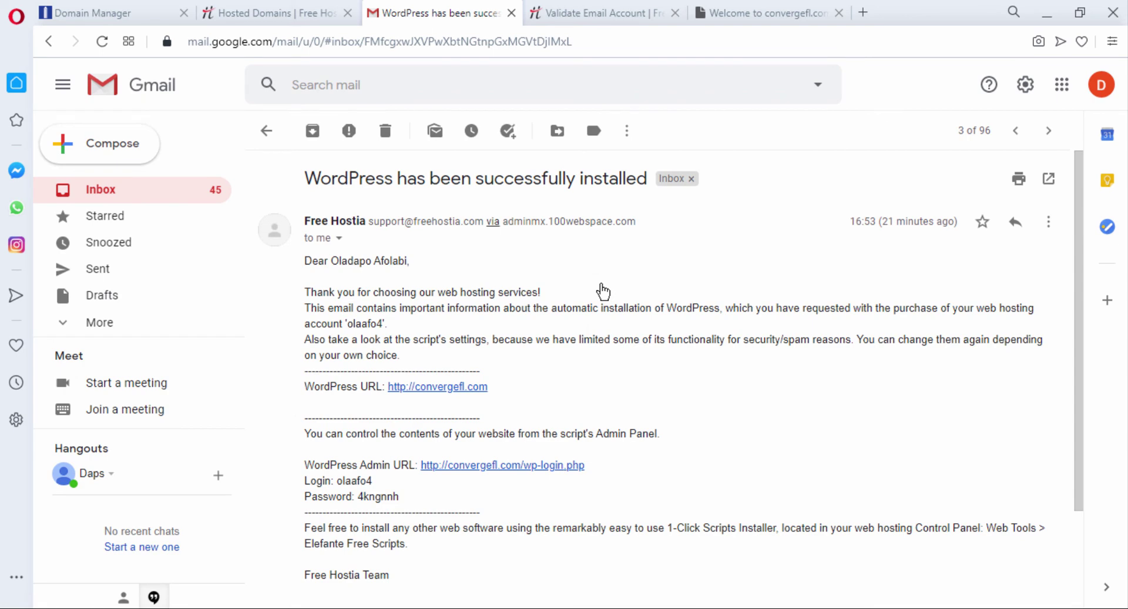
{"action": "scroll", "coordinate": [603, 291], "scroll_direction": "down", "scroll_amount": 2}
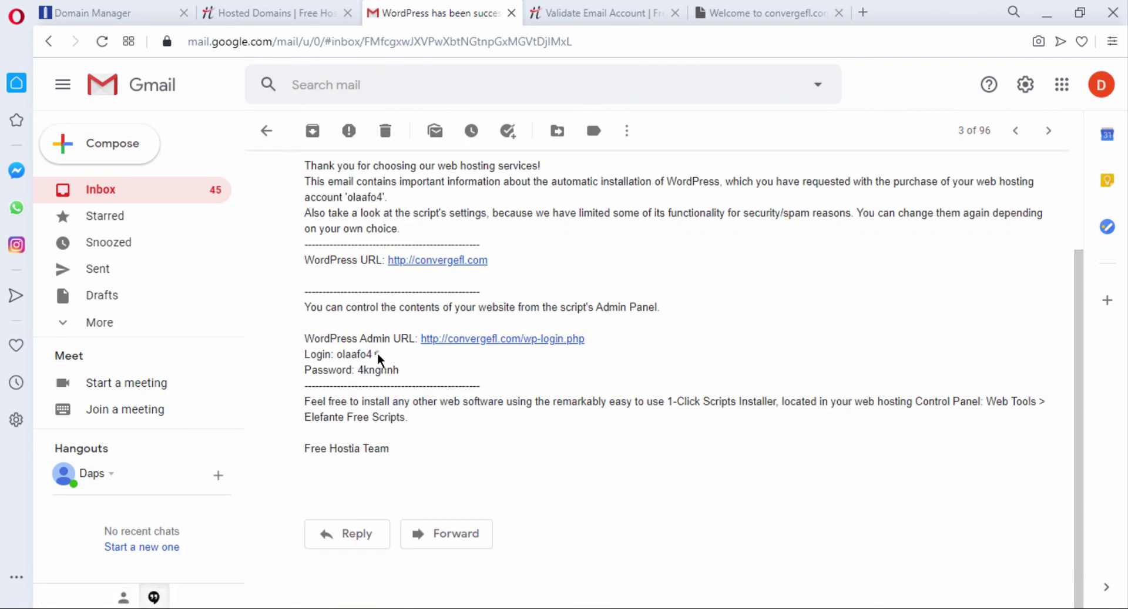
{"action": "left_click_drag", "start_coordinate": [379, 357], "coordinate": [338, 356]}
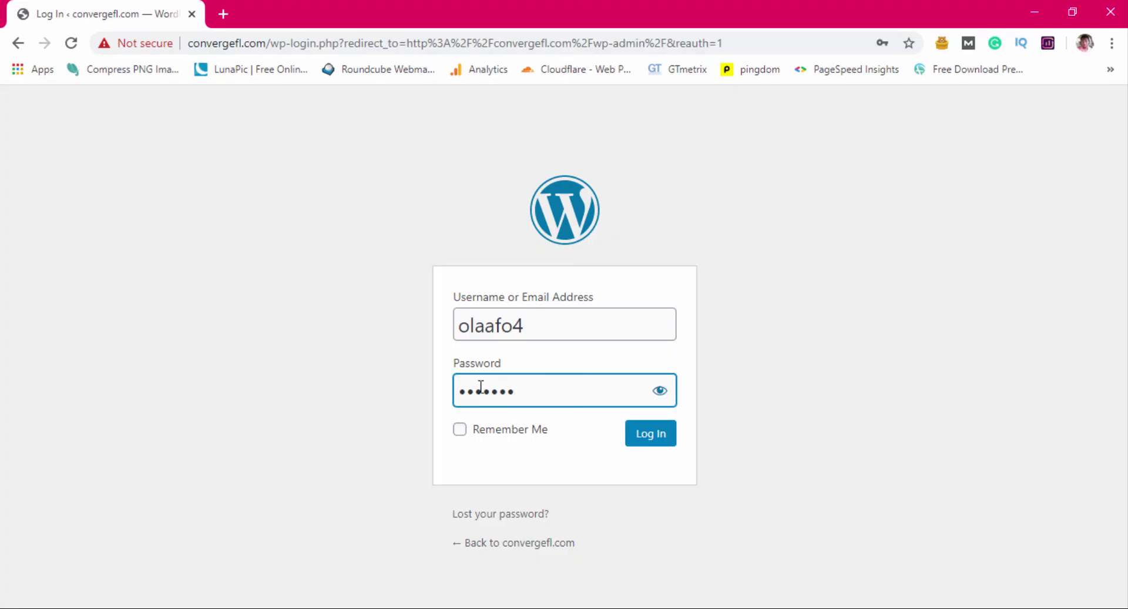
Log in to WordPress, confirm the administration email is correct, and look over the Dashboard
{"action": "left_click", "coordinate": [670, 433]}
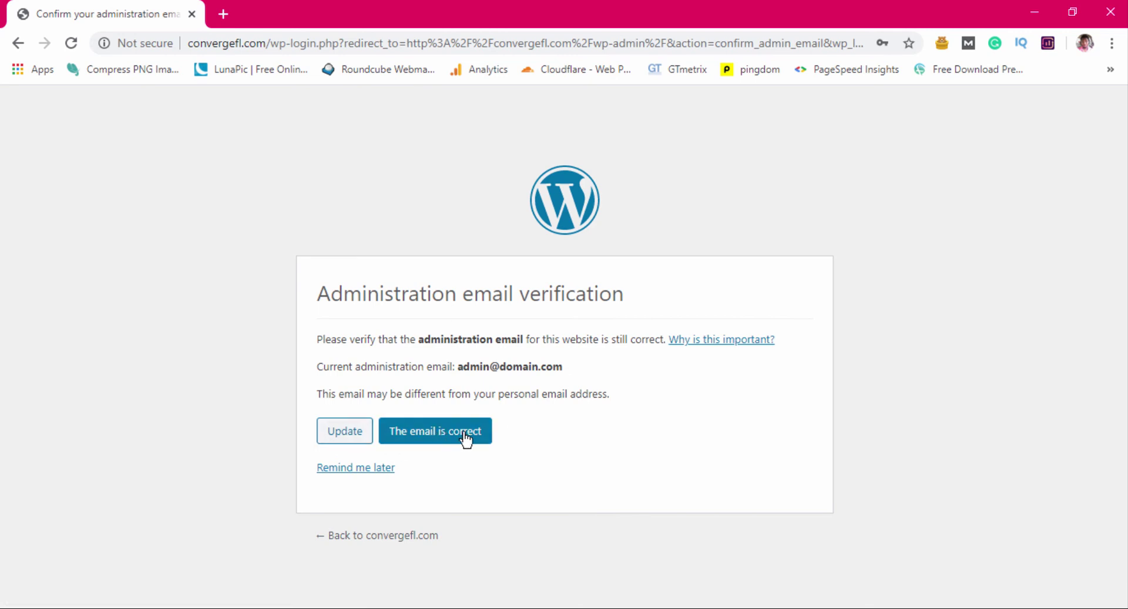
{"action": "left_click", "coordinate": [432, 438]}
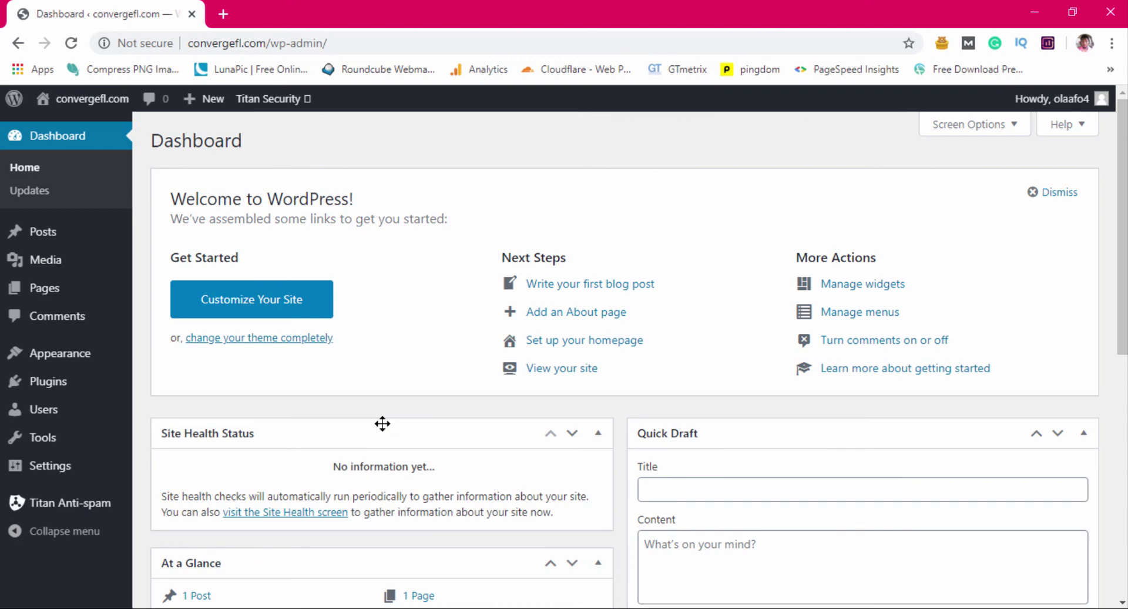
{"action": "scroll", "coordinate": [382, 423], "scroll_direction": "down", "scroll_amount": 4}
{"action": "scroll", "coordinate": [382, 421], "scroll_direction": "down", "scroll_amount": 3}
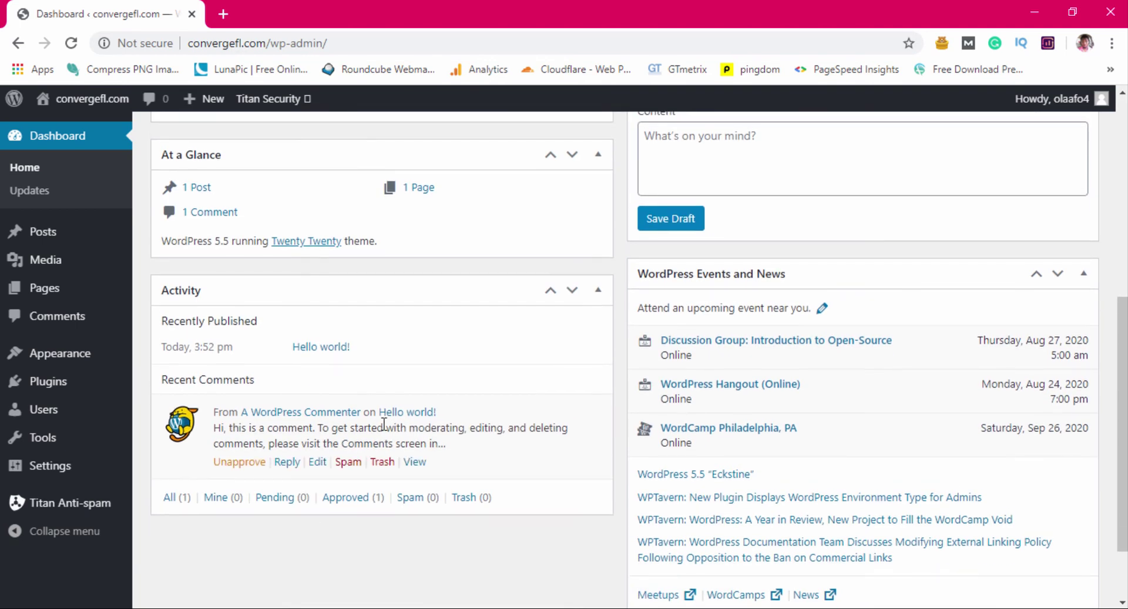
{"action": "scroll", "coordinate": [383, 424], "scroll_direction": "up", "scroll_amount": 7}
{"action": "scroll", "coordinate": [383, 424], "scroll_direction": "up", "scroll_amount": 1}
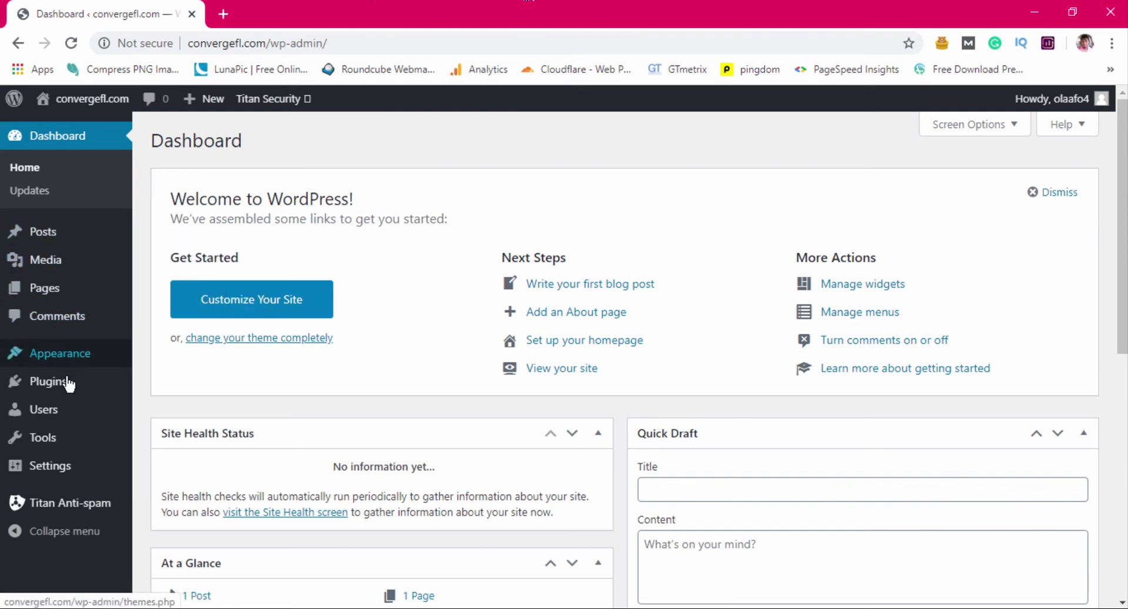
Open the WordPress All Users list, then scroll Freehostia's homepage to the Chocolate plan features
{"action": "mouse_move", "coordinate": [68, 410]}
{"action": "left_click", "coordinate": [158, 414]}
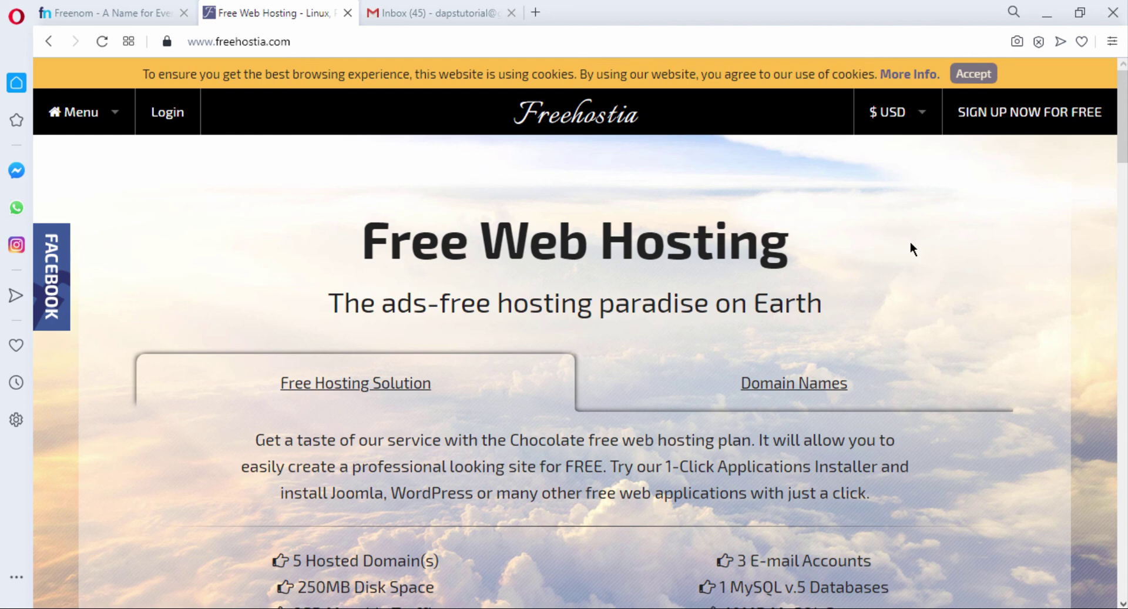
{"action": "scroll", "coordinate": [911, 244], "scroll_direction": "down", "scroll_amount": 3}
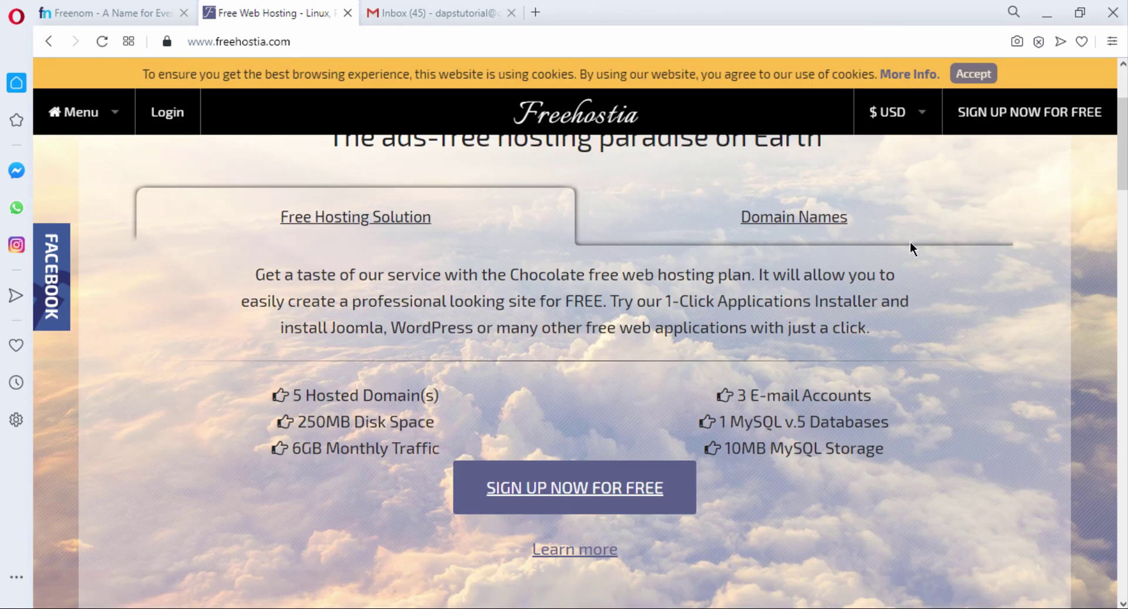